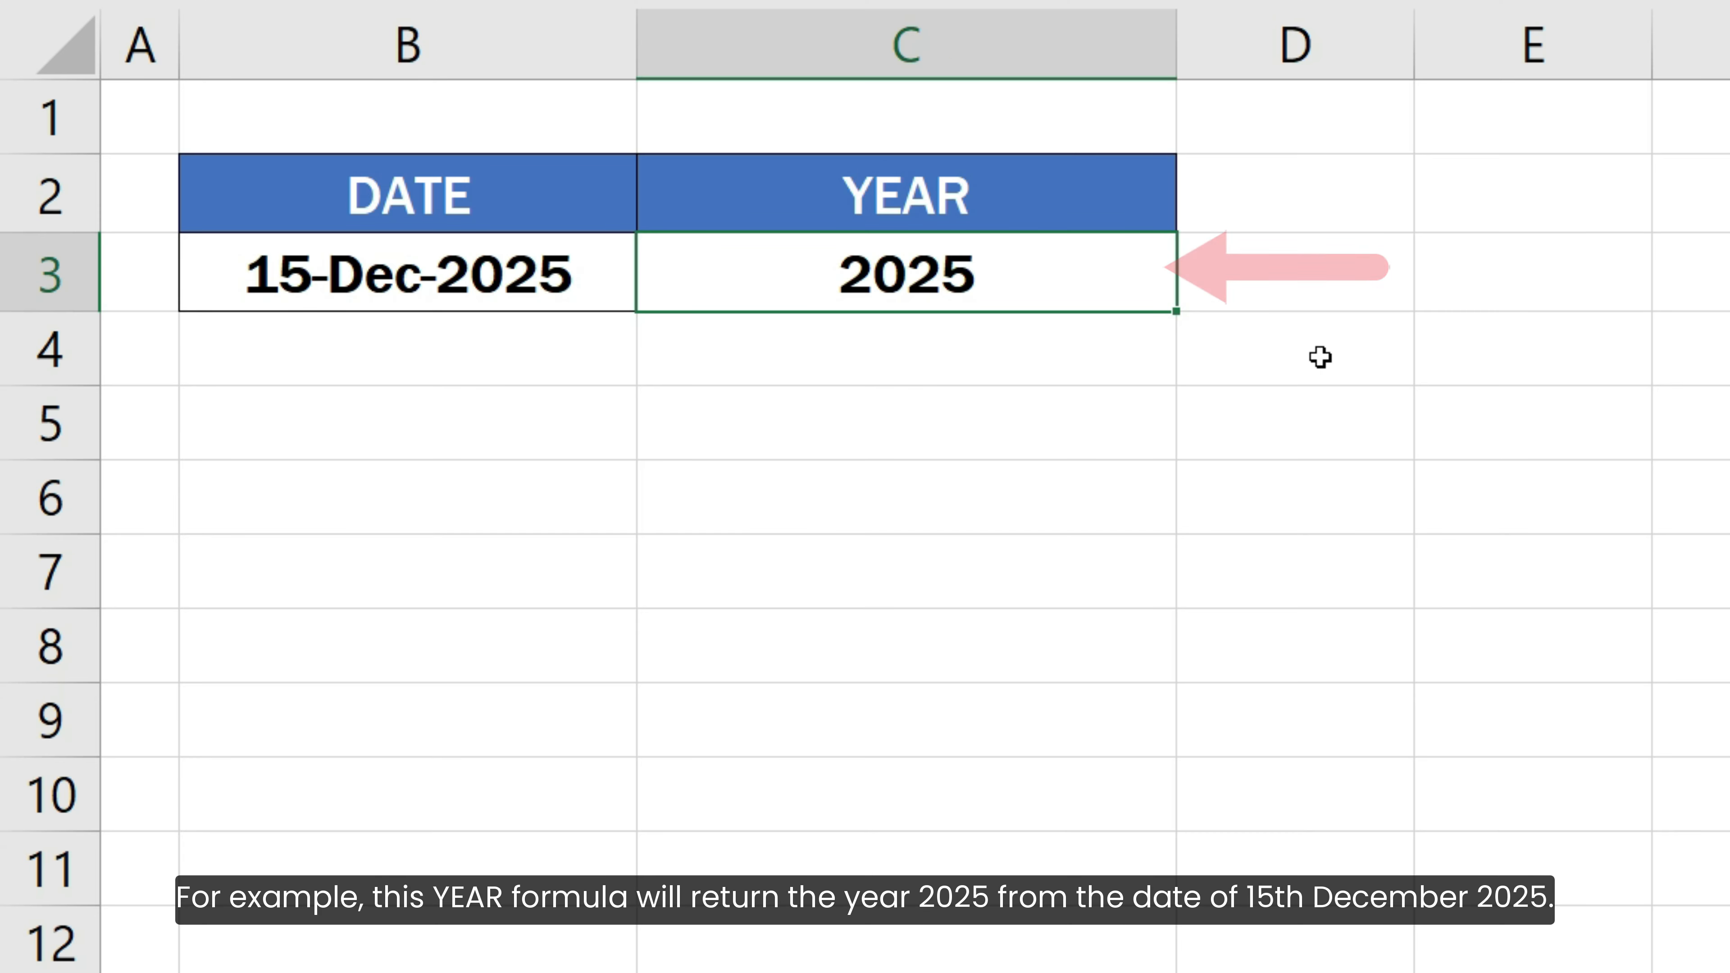
Examine the example YEAR, MONTH and TODAY formulas by opening each result cell for editing
{"action": "key", "text": "F2"}
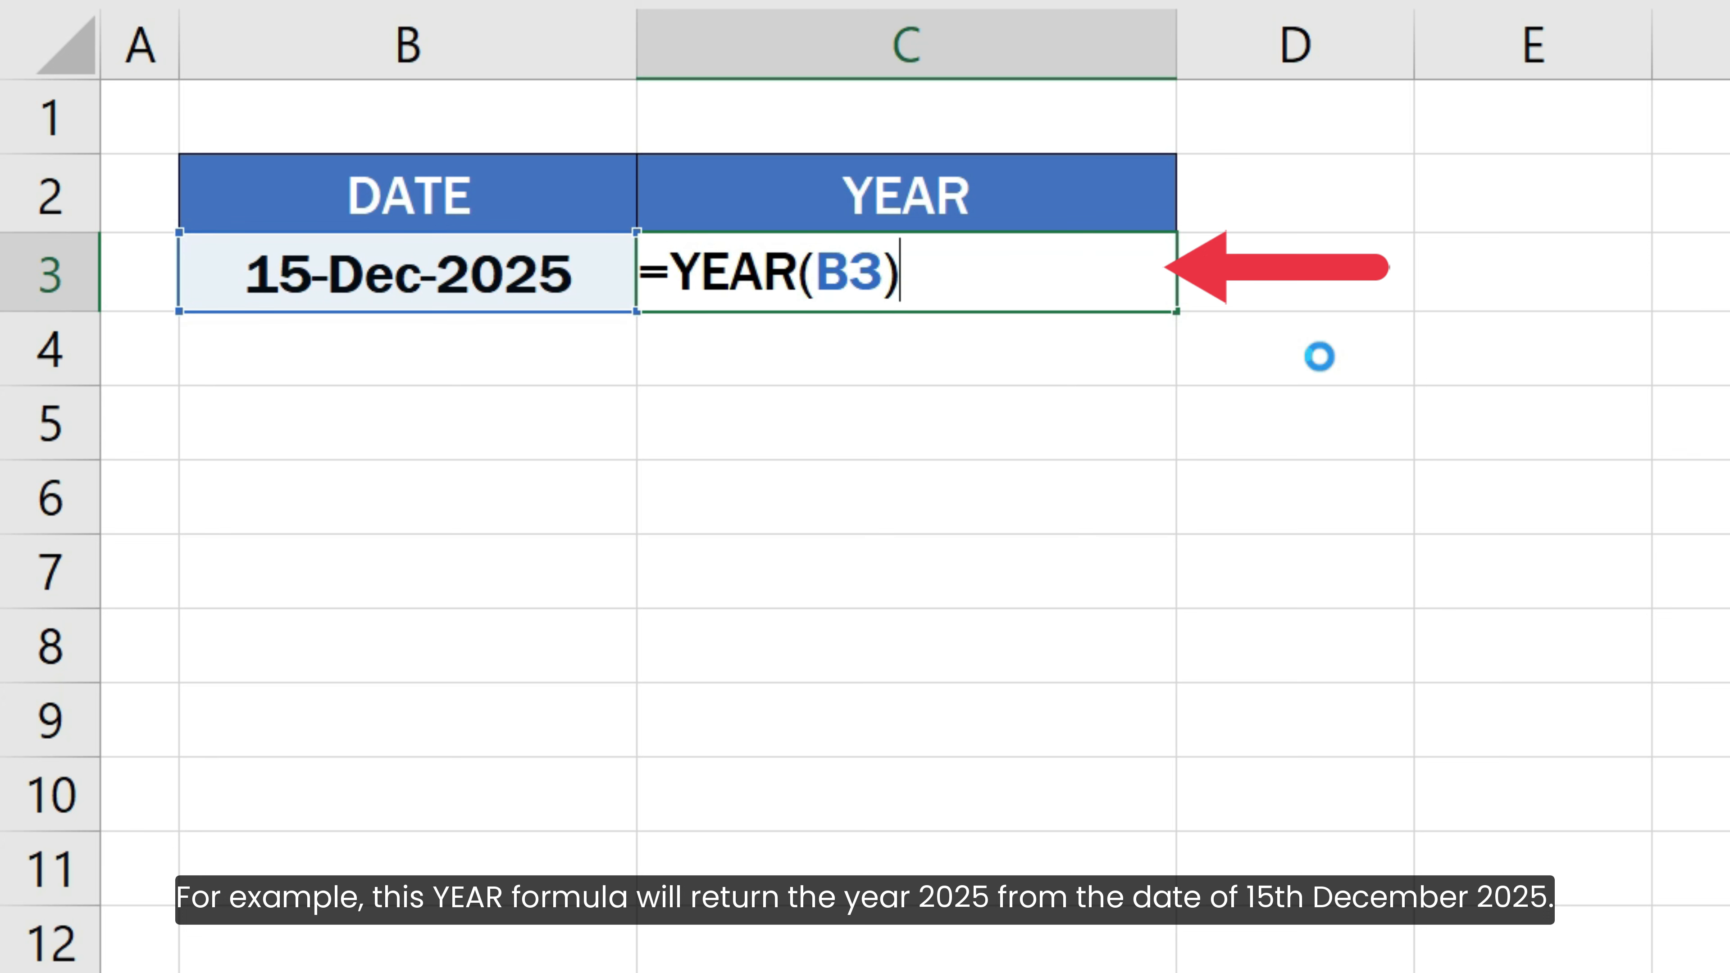
{"action": "key", "text": "Return"}
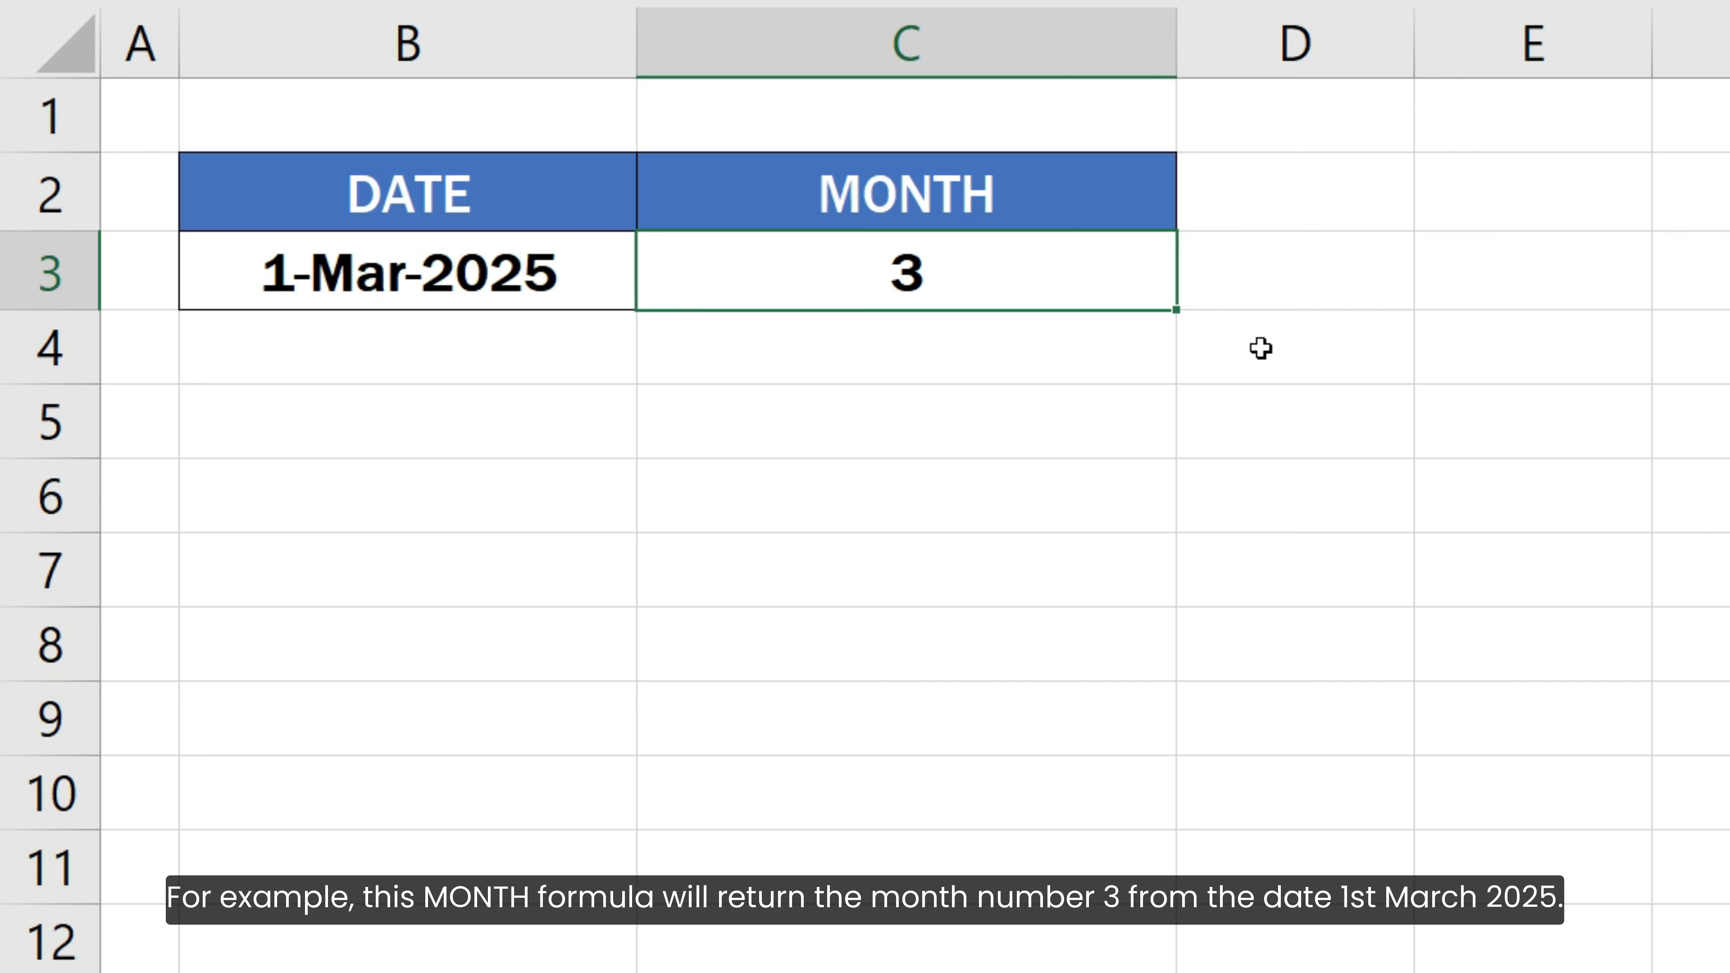
{"action": "key", "text": "F2"}
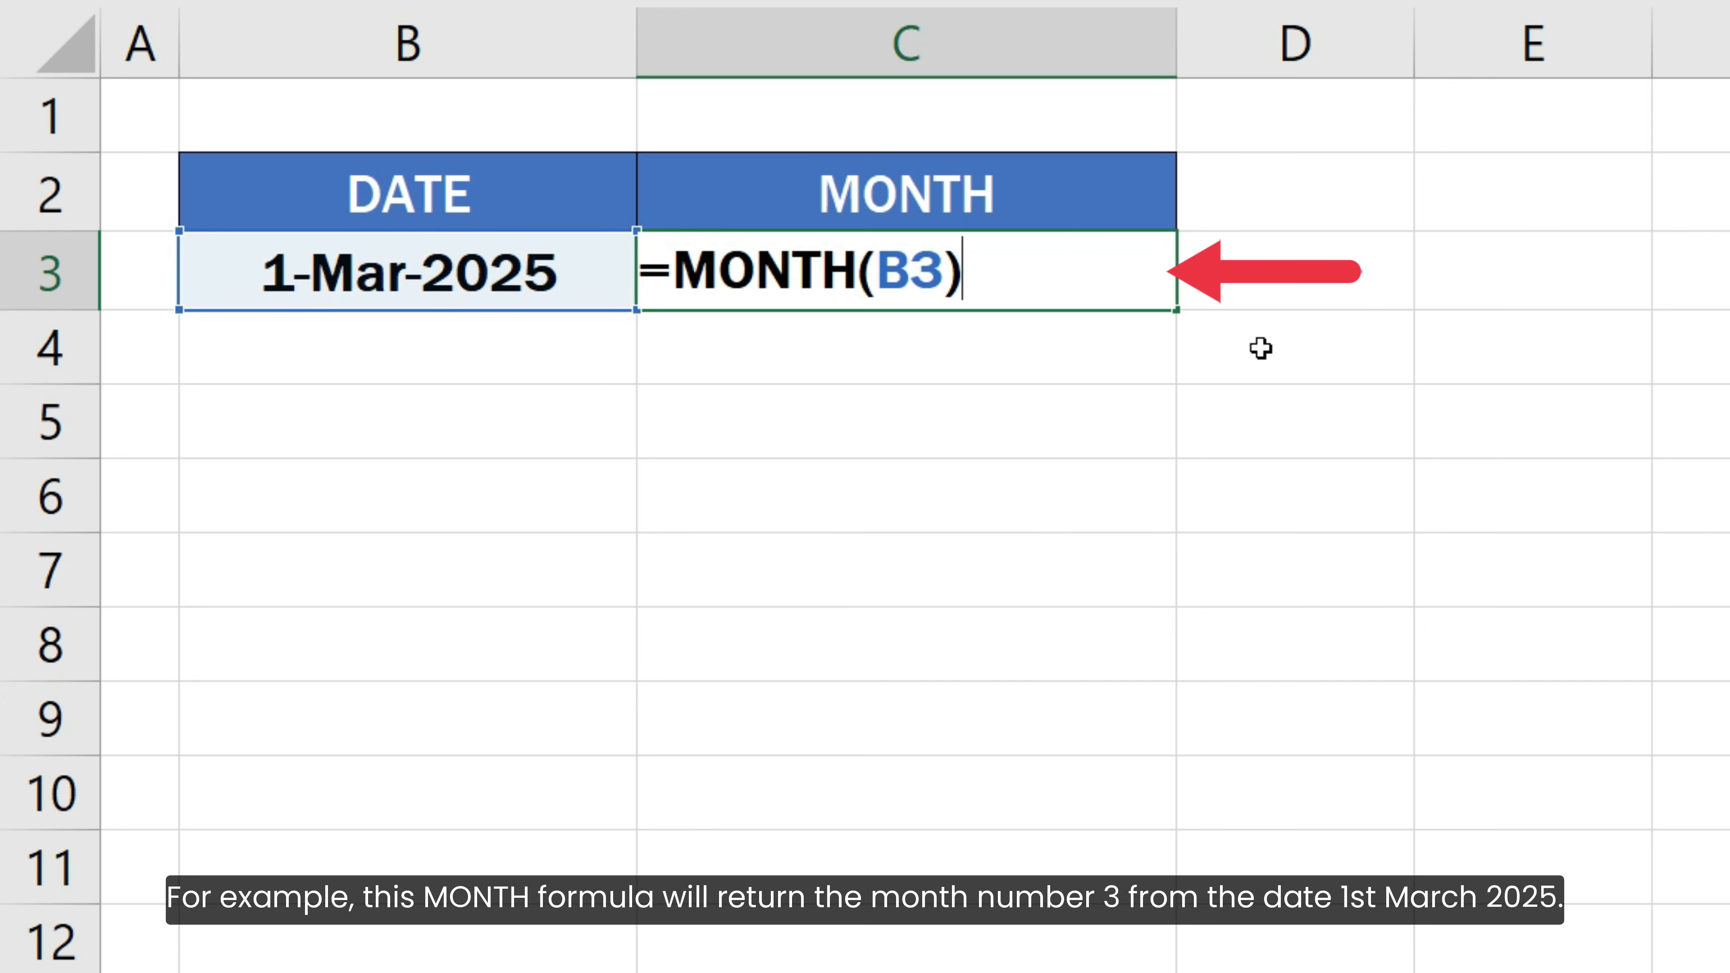
{"action": "key", "text": "Return"}
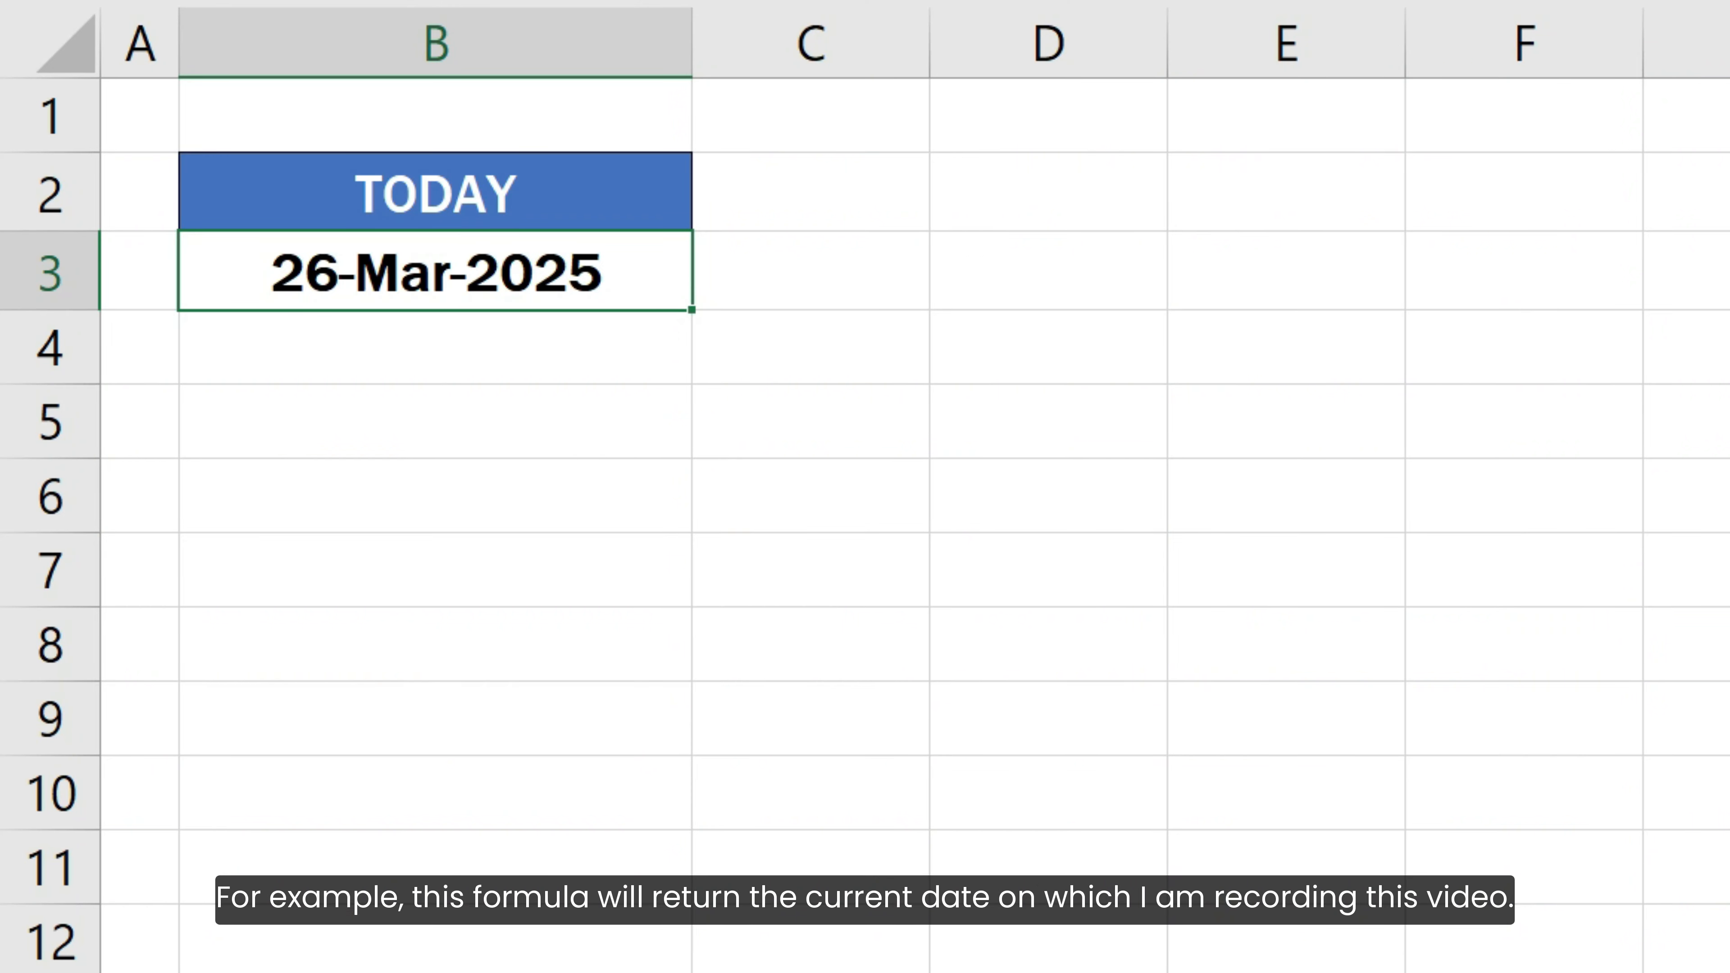
{"action": "key", "text": "F2"}
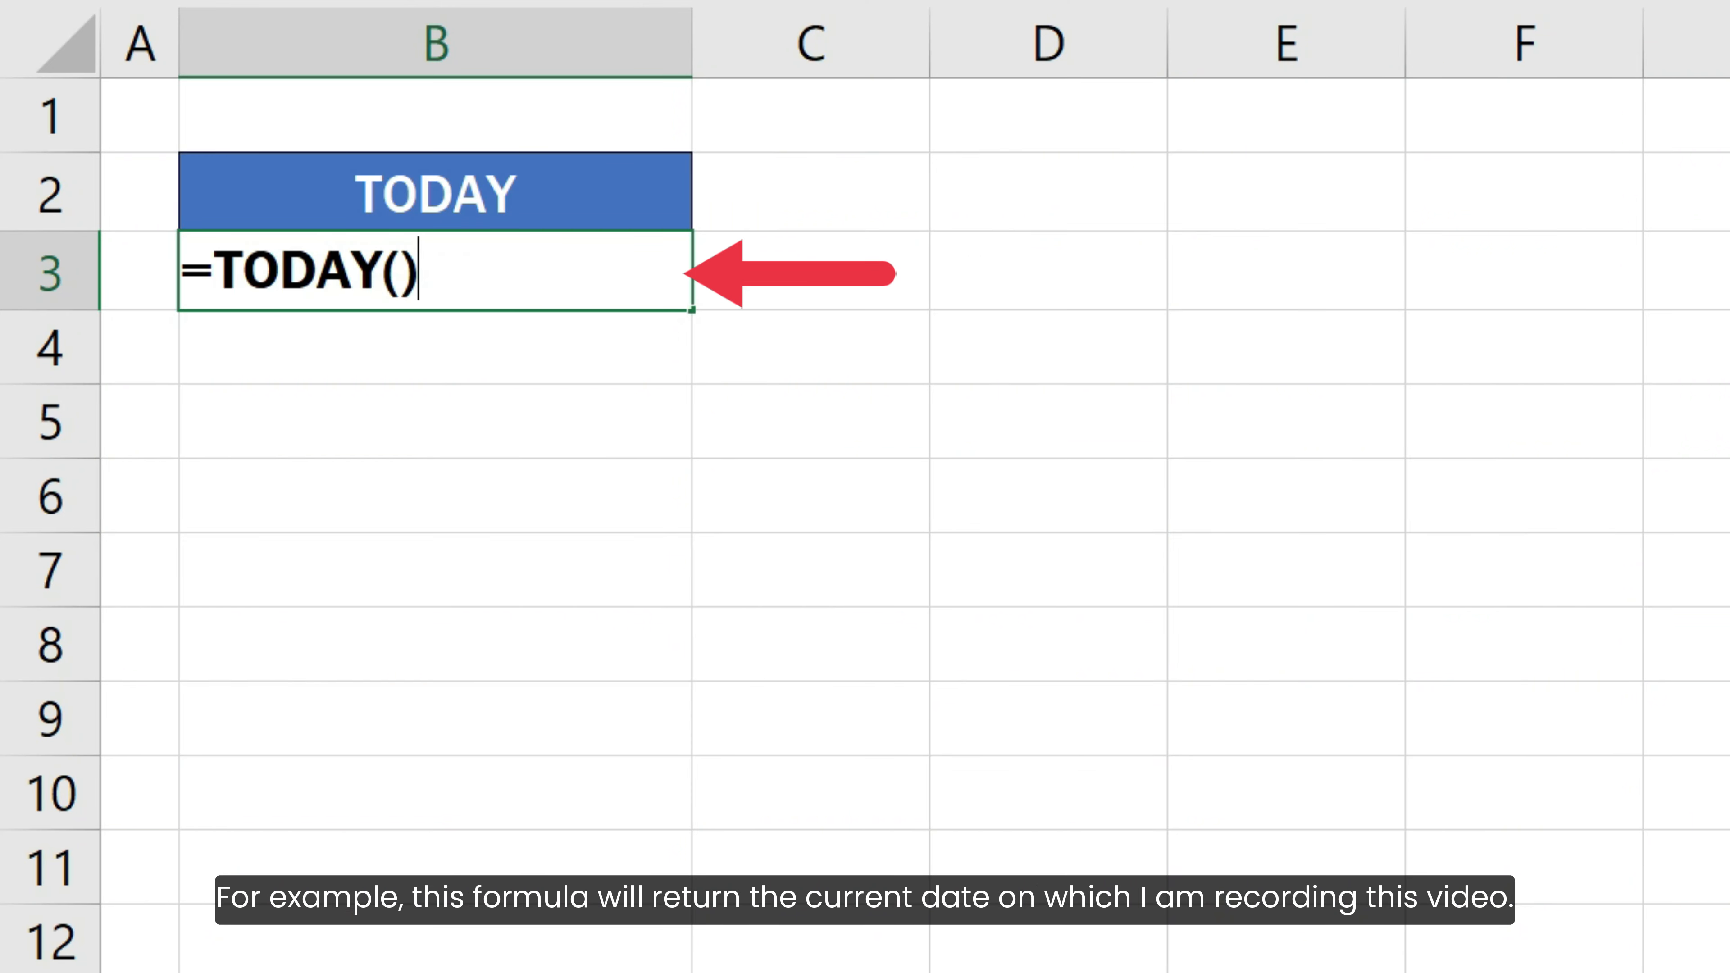
{"action": "key", "text": "Return"}
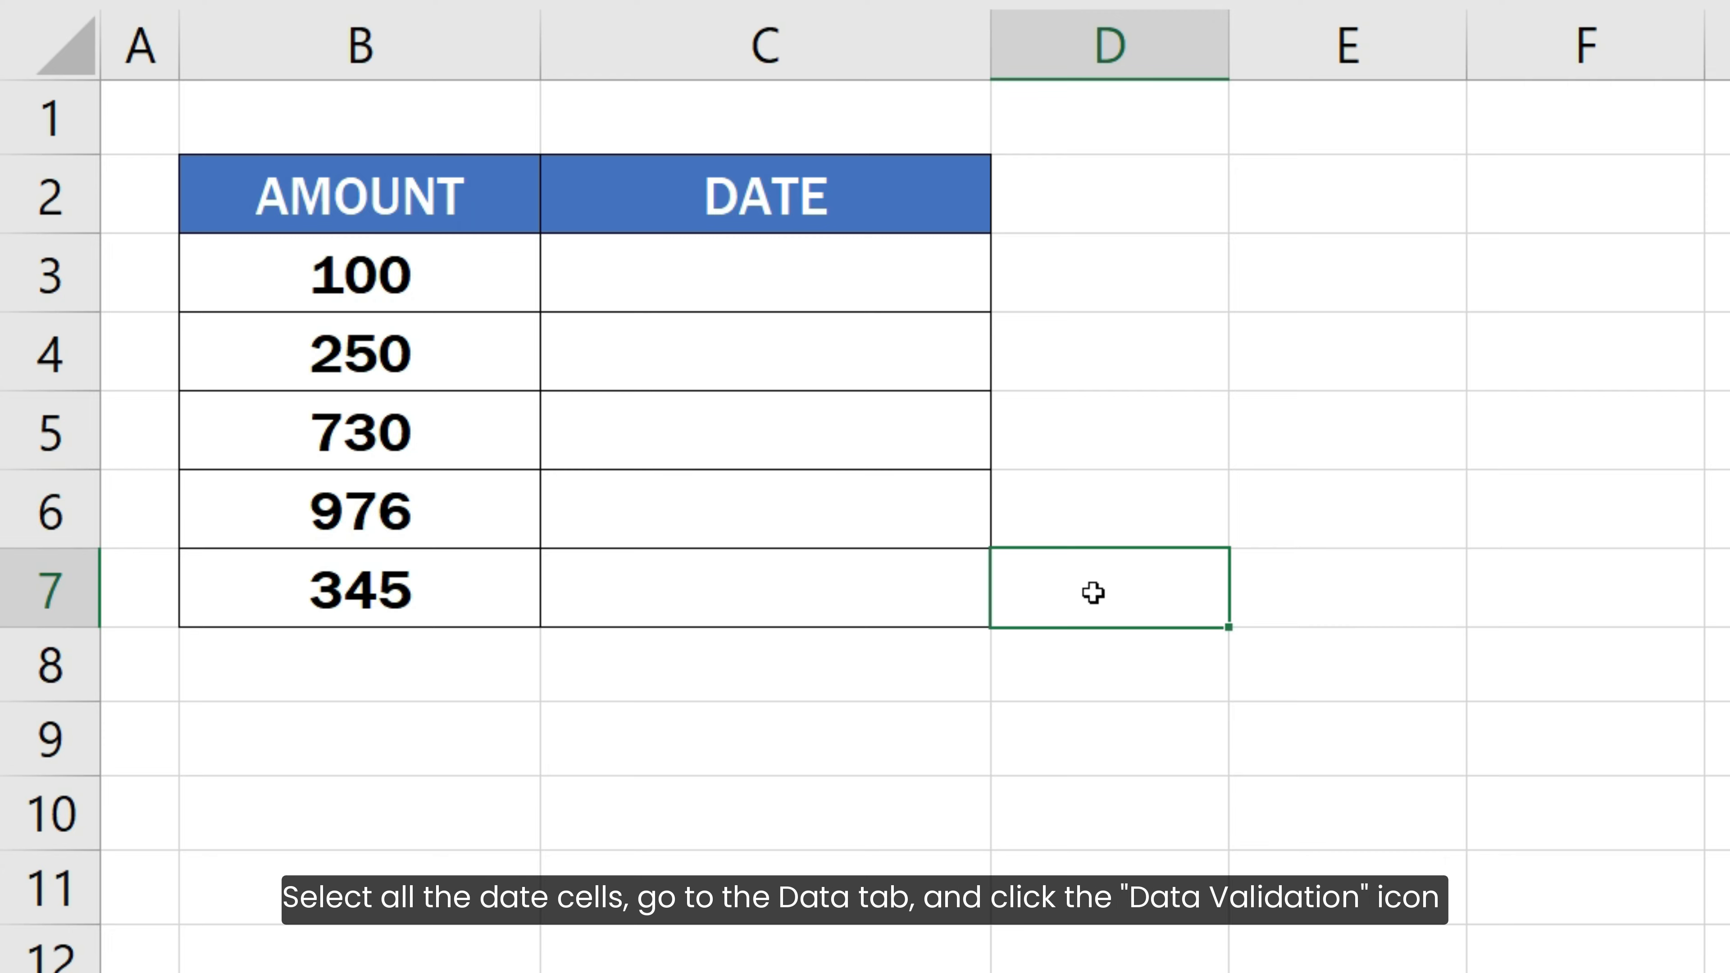
Open Data Validation for the date cells C3:C7 and set the allowed type to Custom
{"action": "left_click_drag", "start_coordinate": [946, 273], "coordinate": [927, 574]}
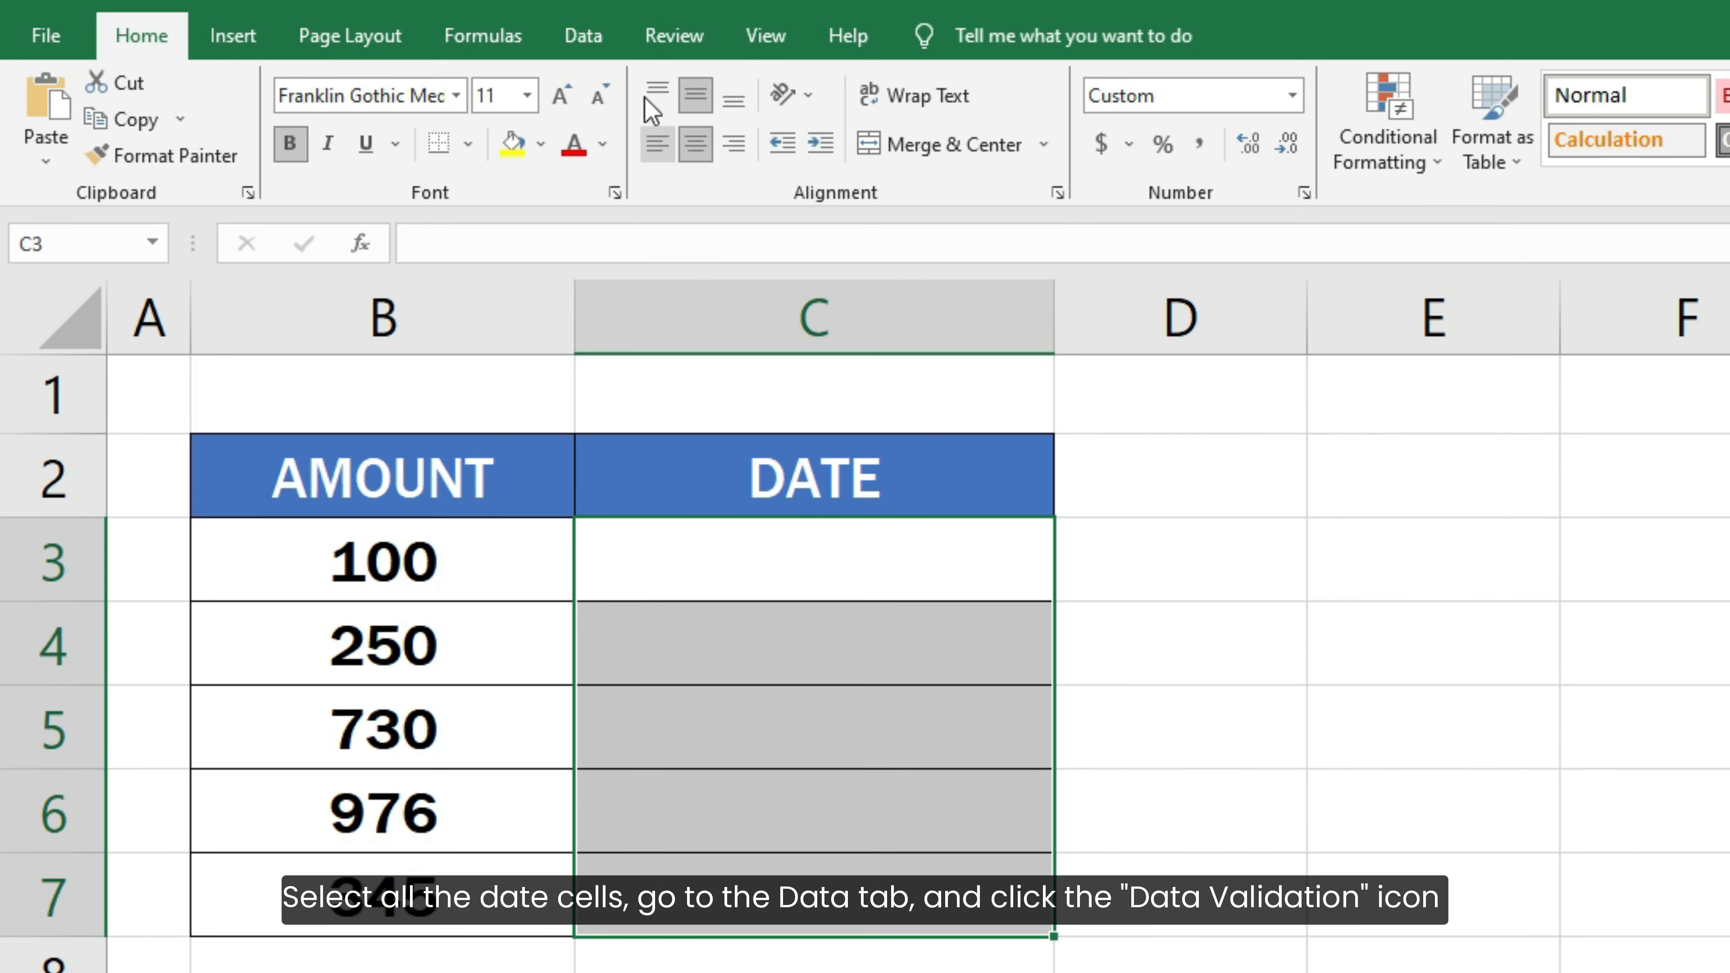
{"action": "left_click", "coordinate": [586, 39]}
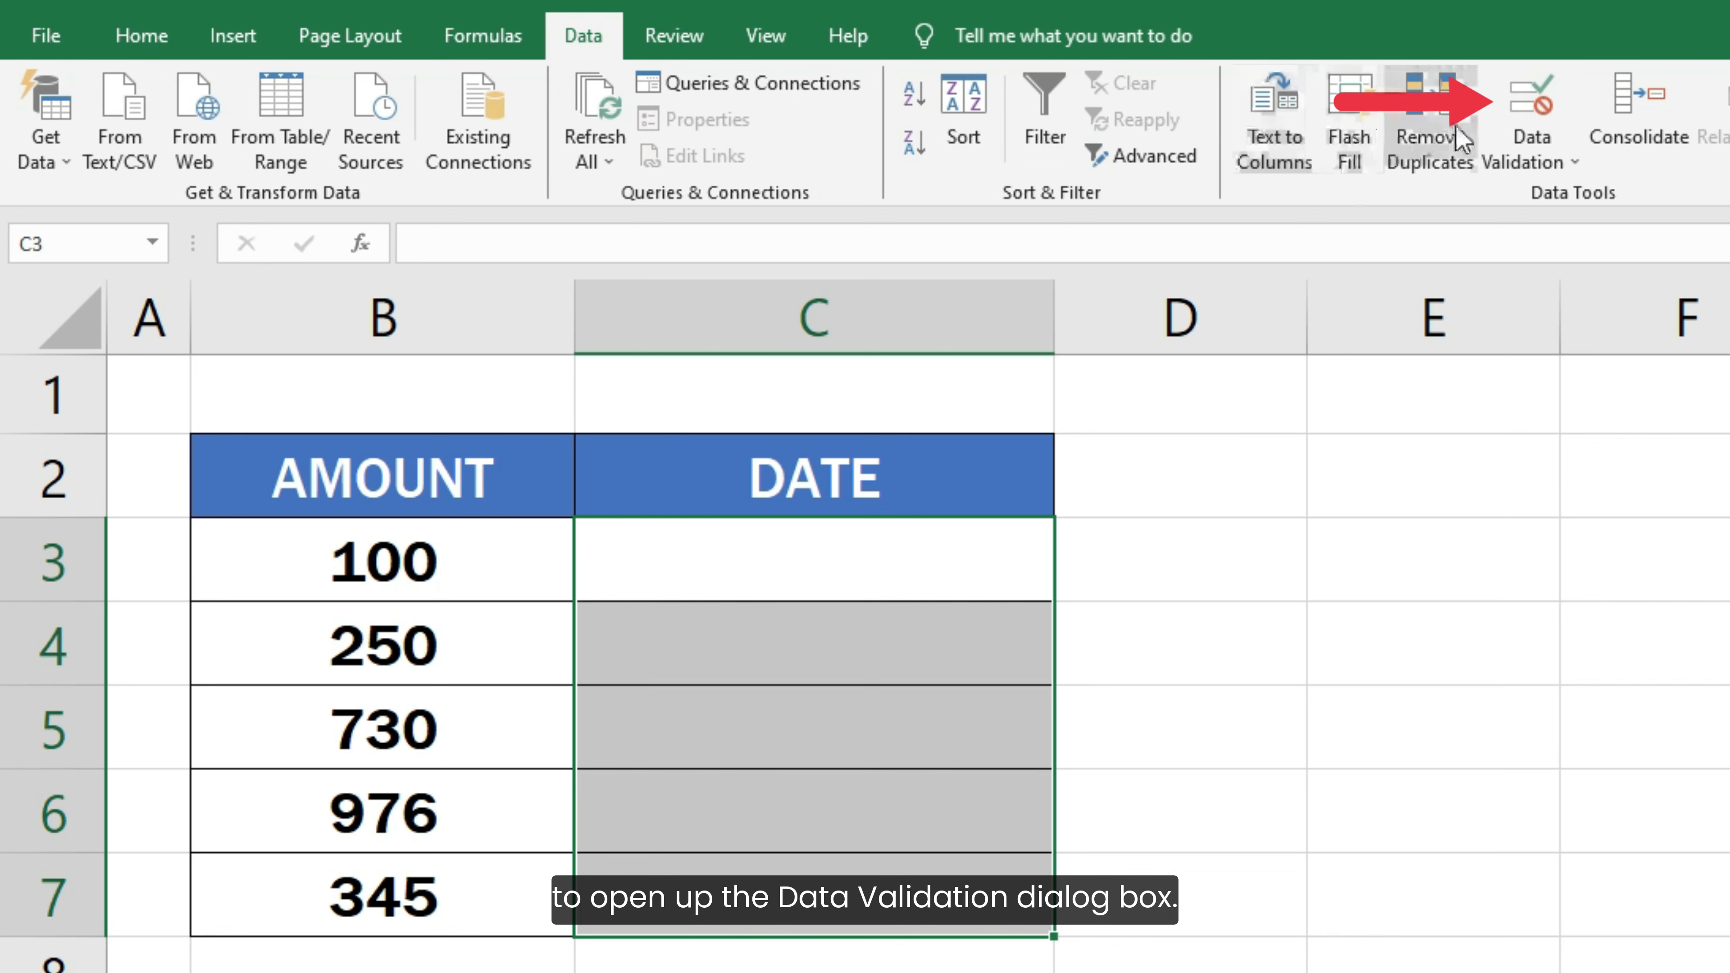
{"action": "left_click", "coordinate": [1500, 121]}
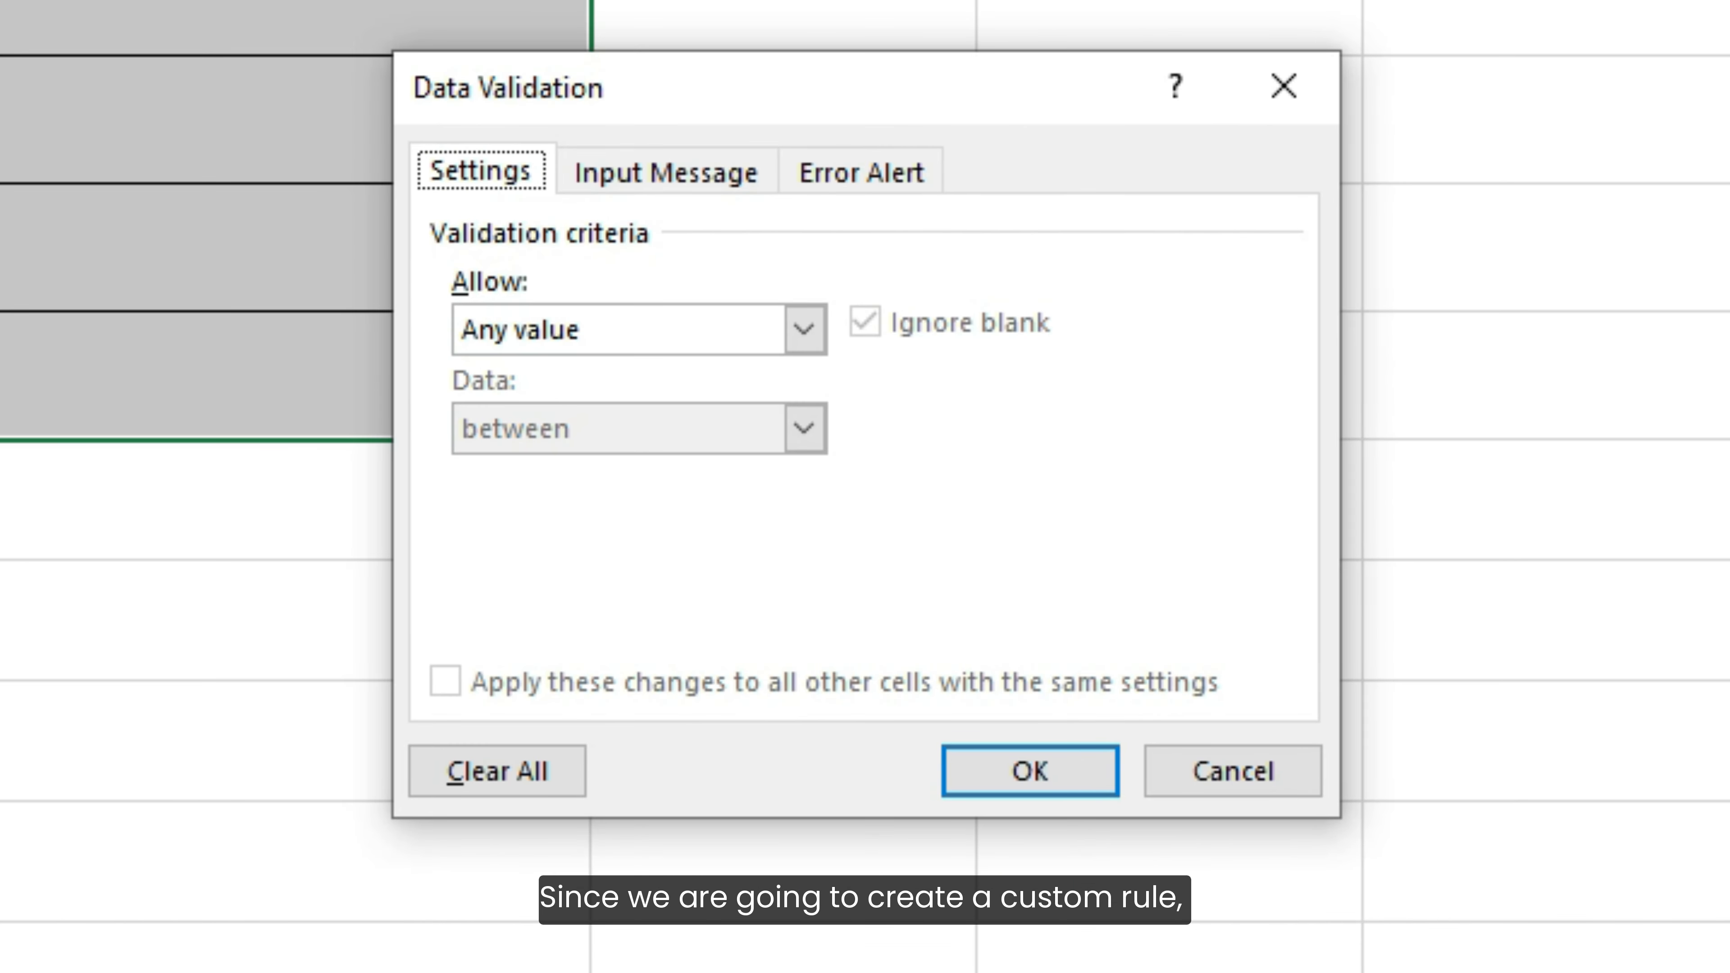
{"action": "left_click", "coordinate": [804, 330]}
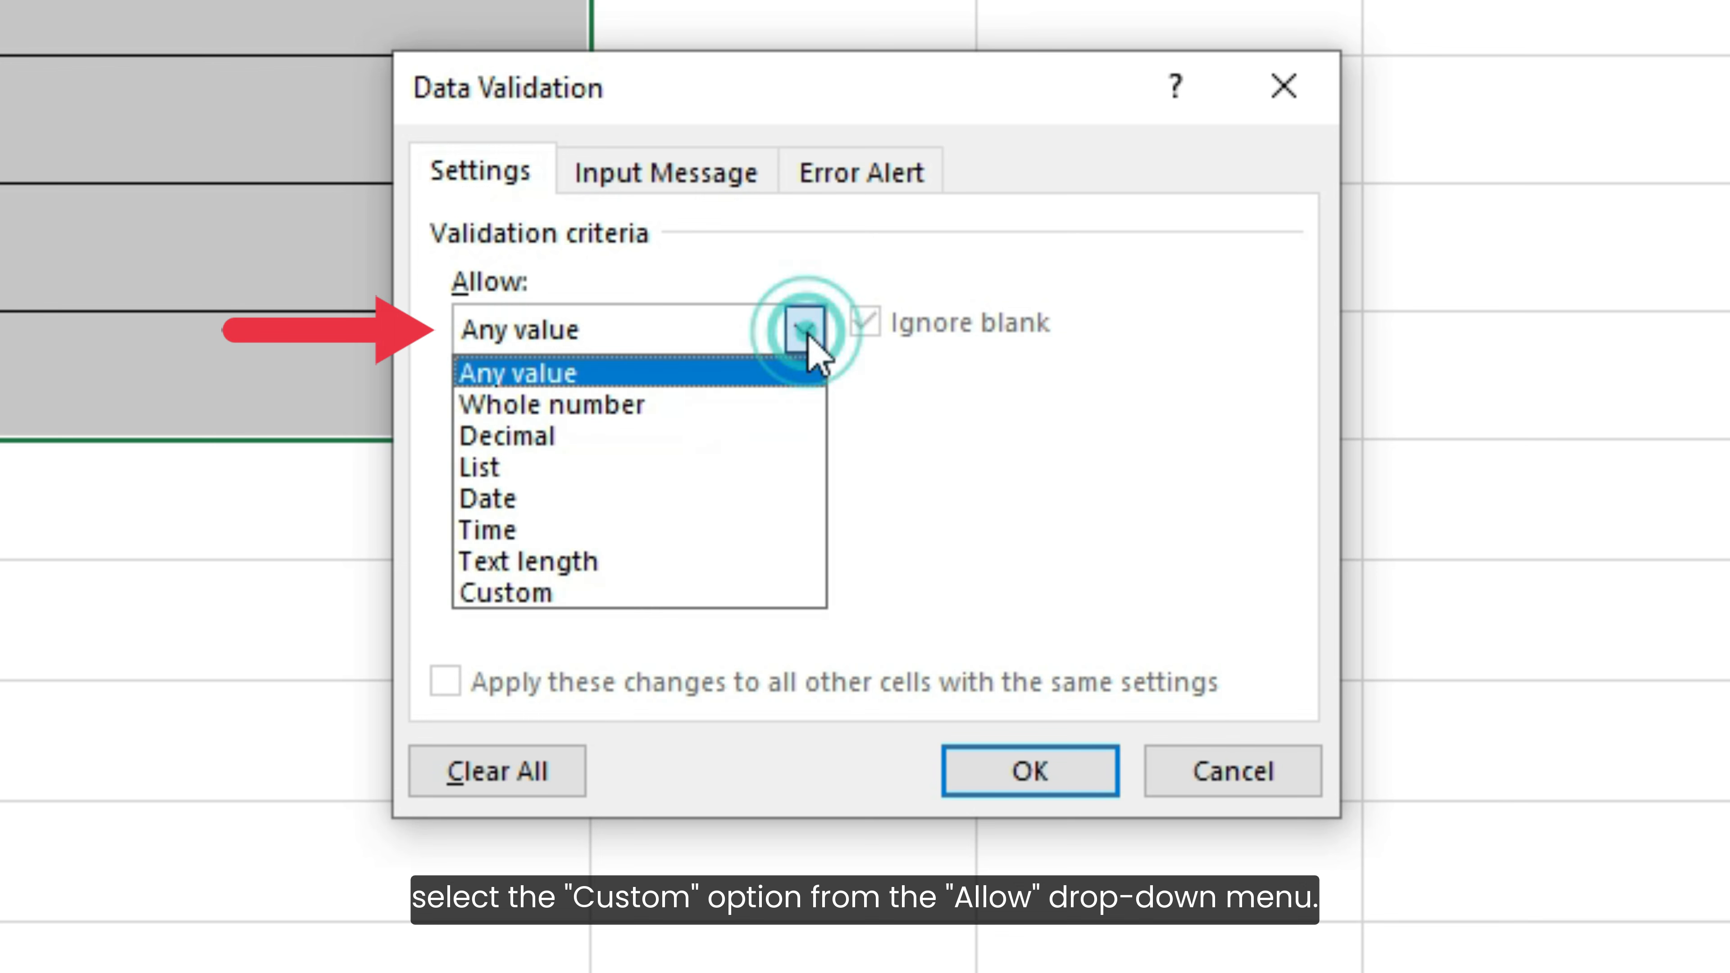
{"action": "left_click", "coordinate": [719, 592]}
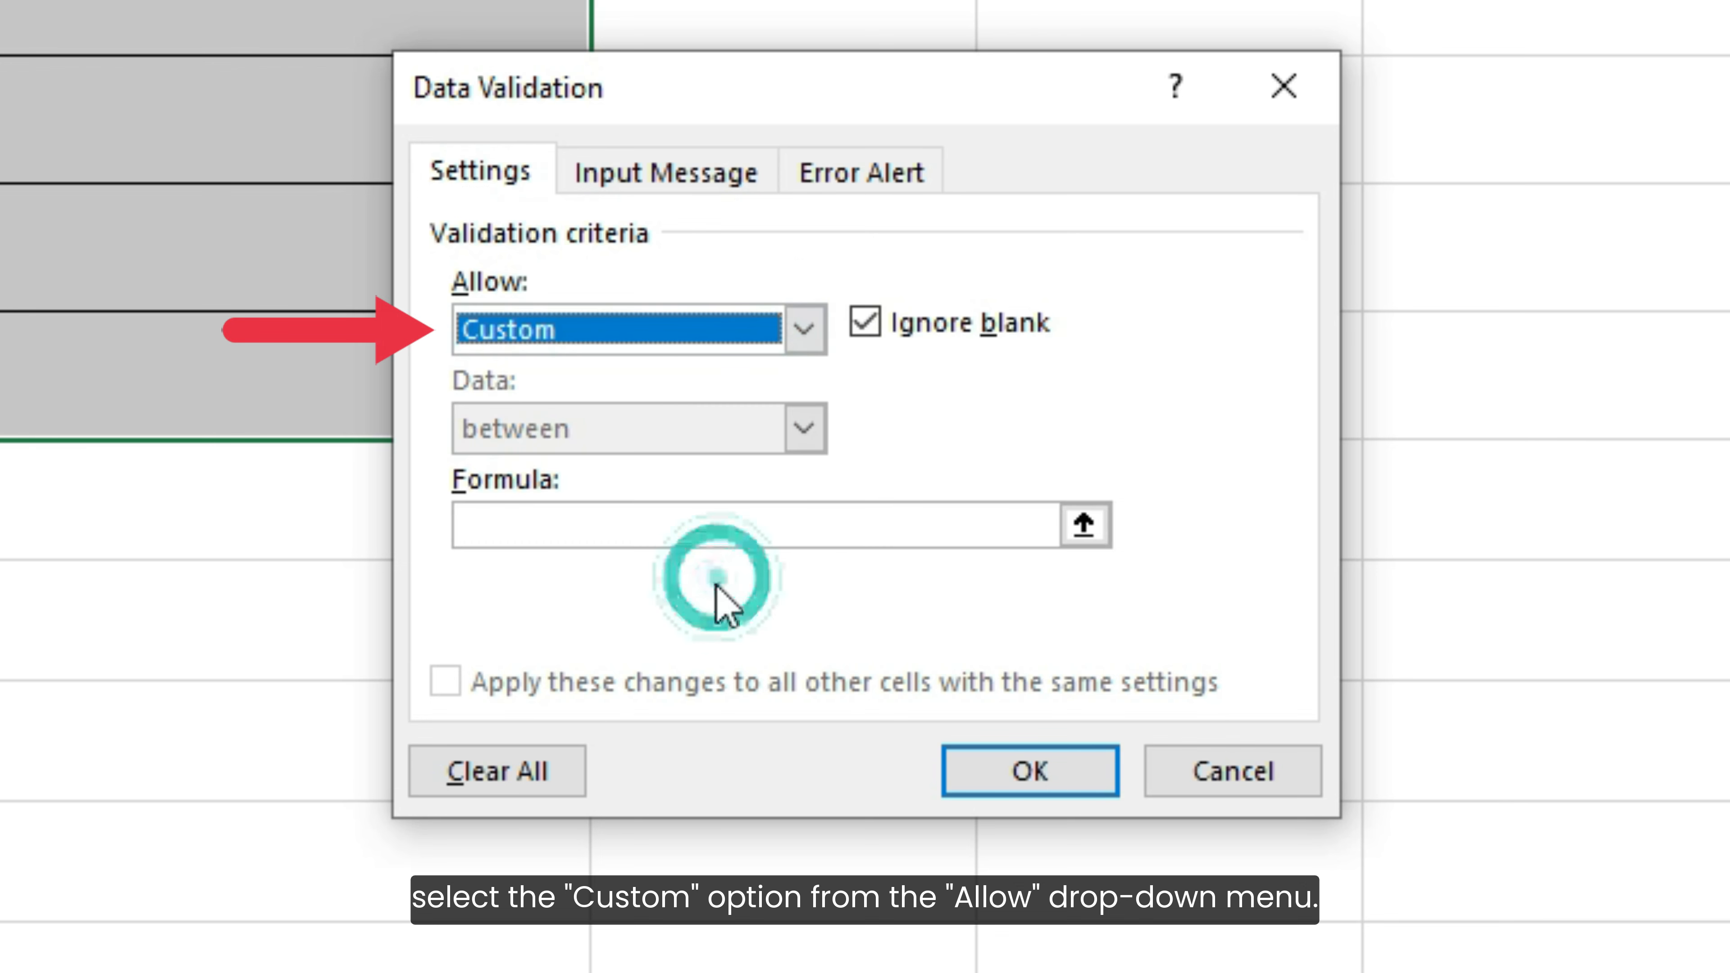
Enter the validation formula =MONTH(C3) & YEAR(C3)=MONTH(TODAY()) & YEAR(TODAY()) and apply the rule
{"action": "left_click", "coordinate": [703, 530]}
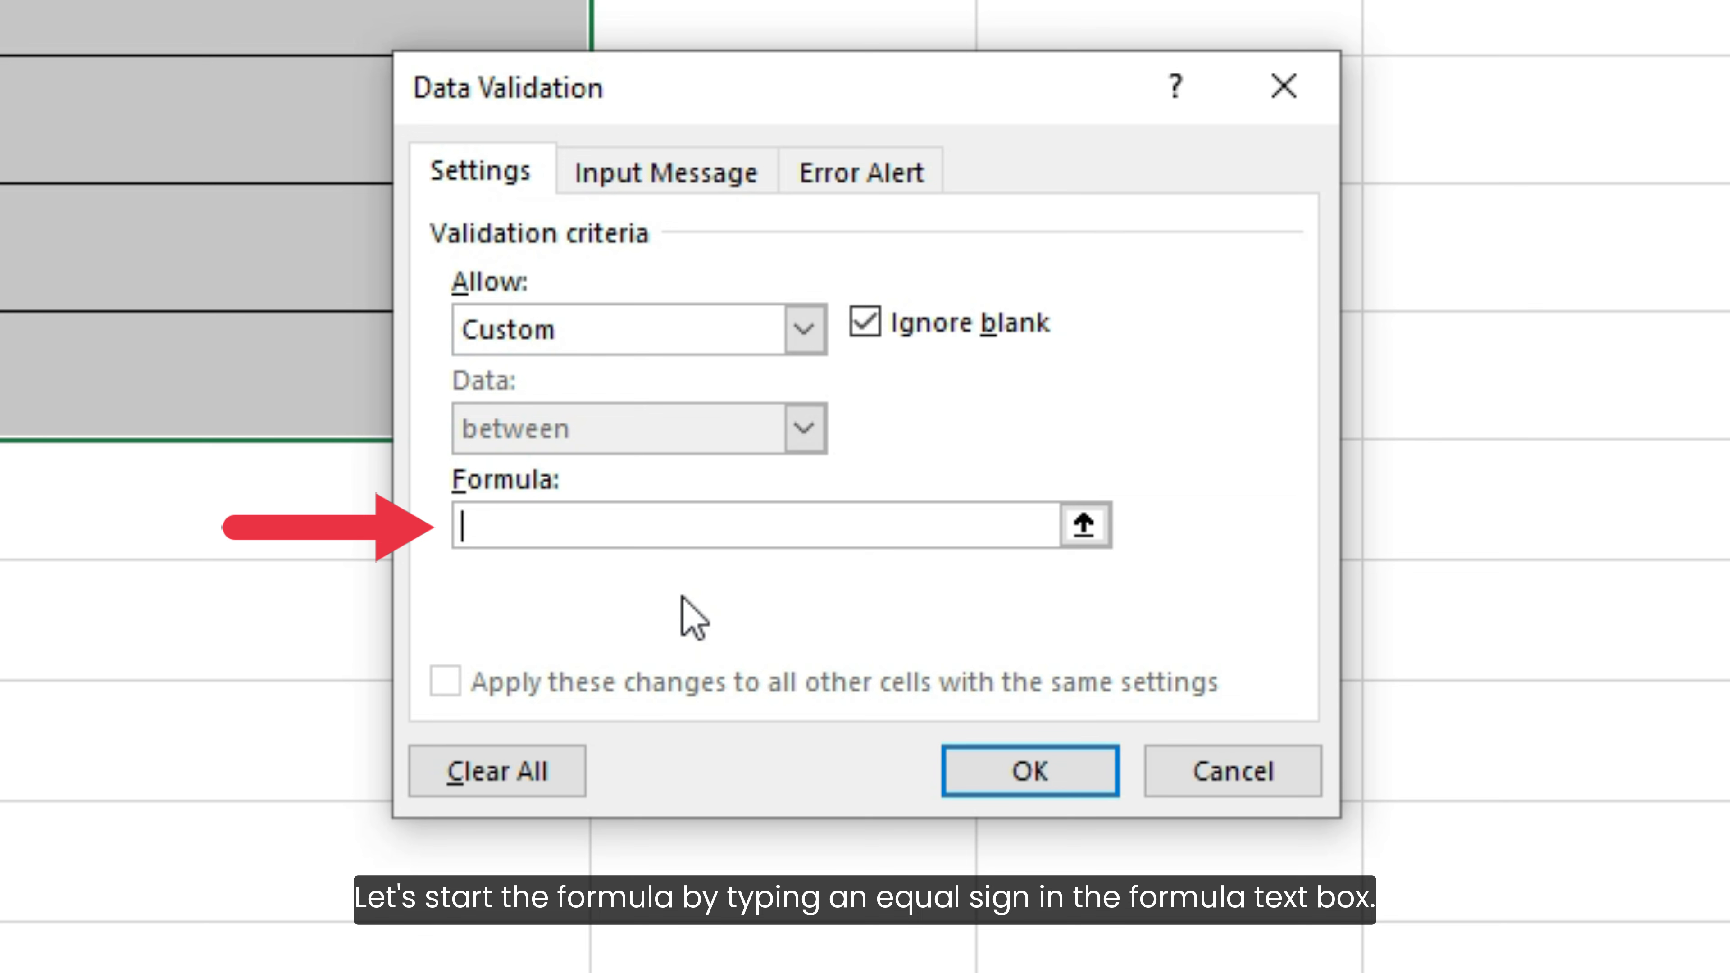
{"action": "type", "text": "=MO"}
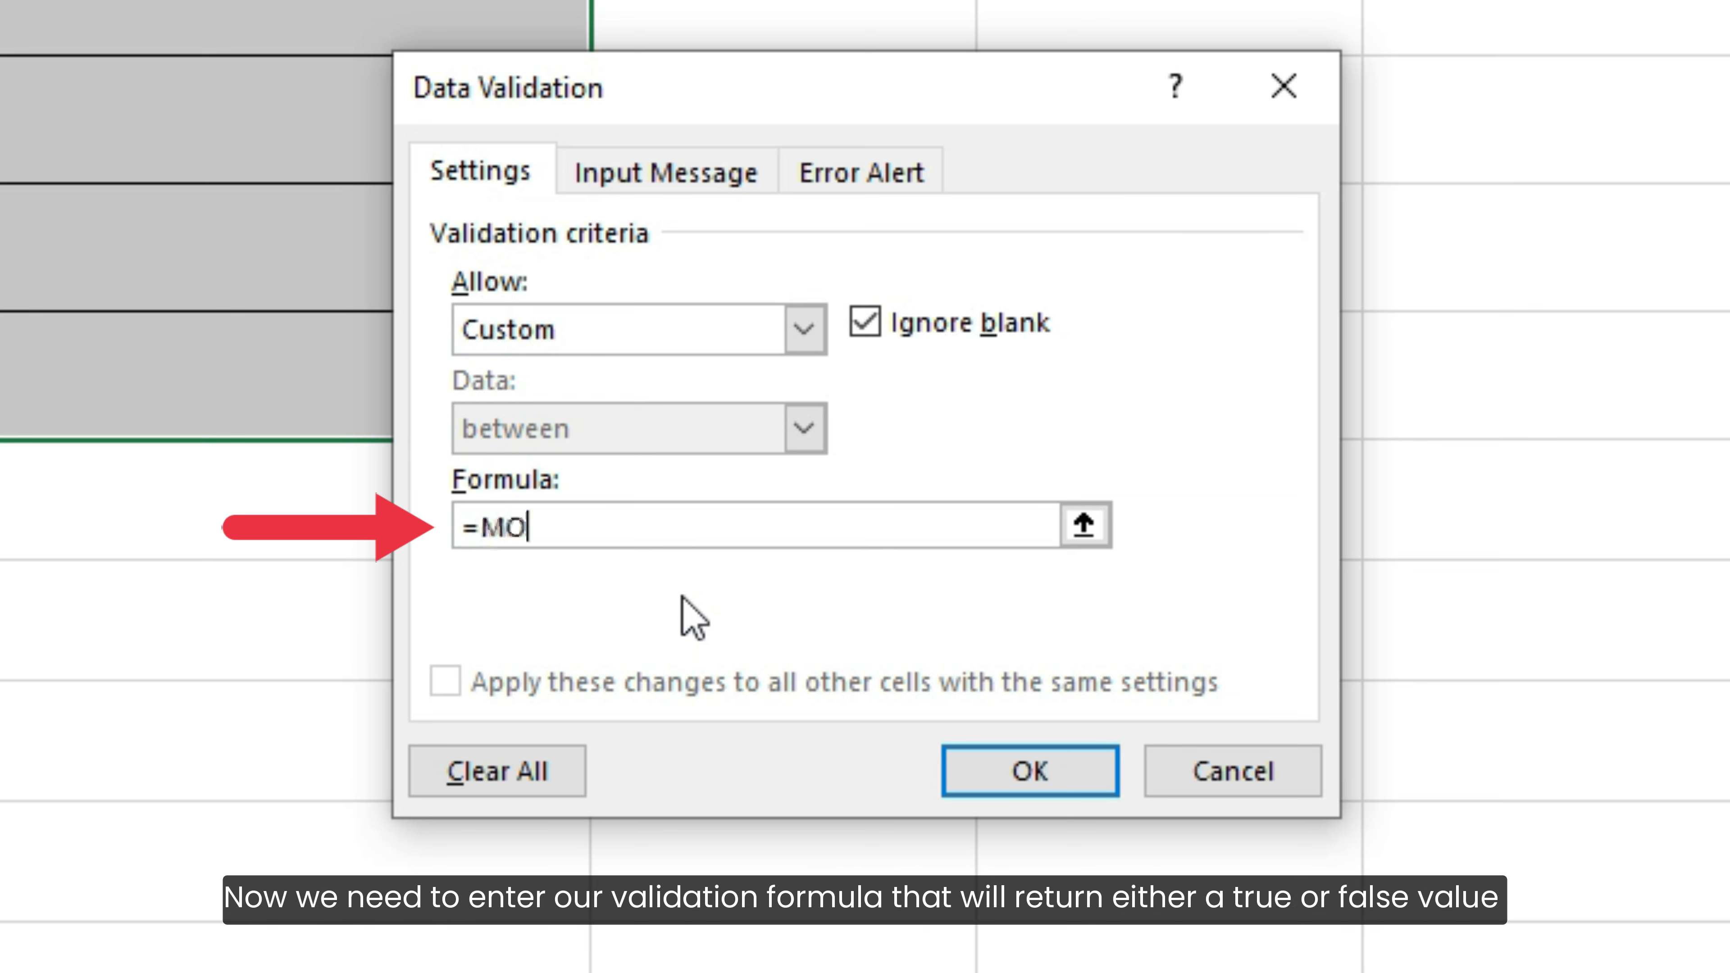
{"action": "type", "text": "NTH(C3"}
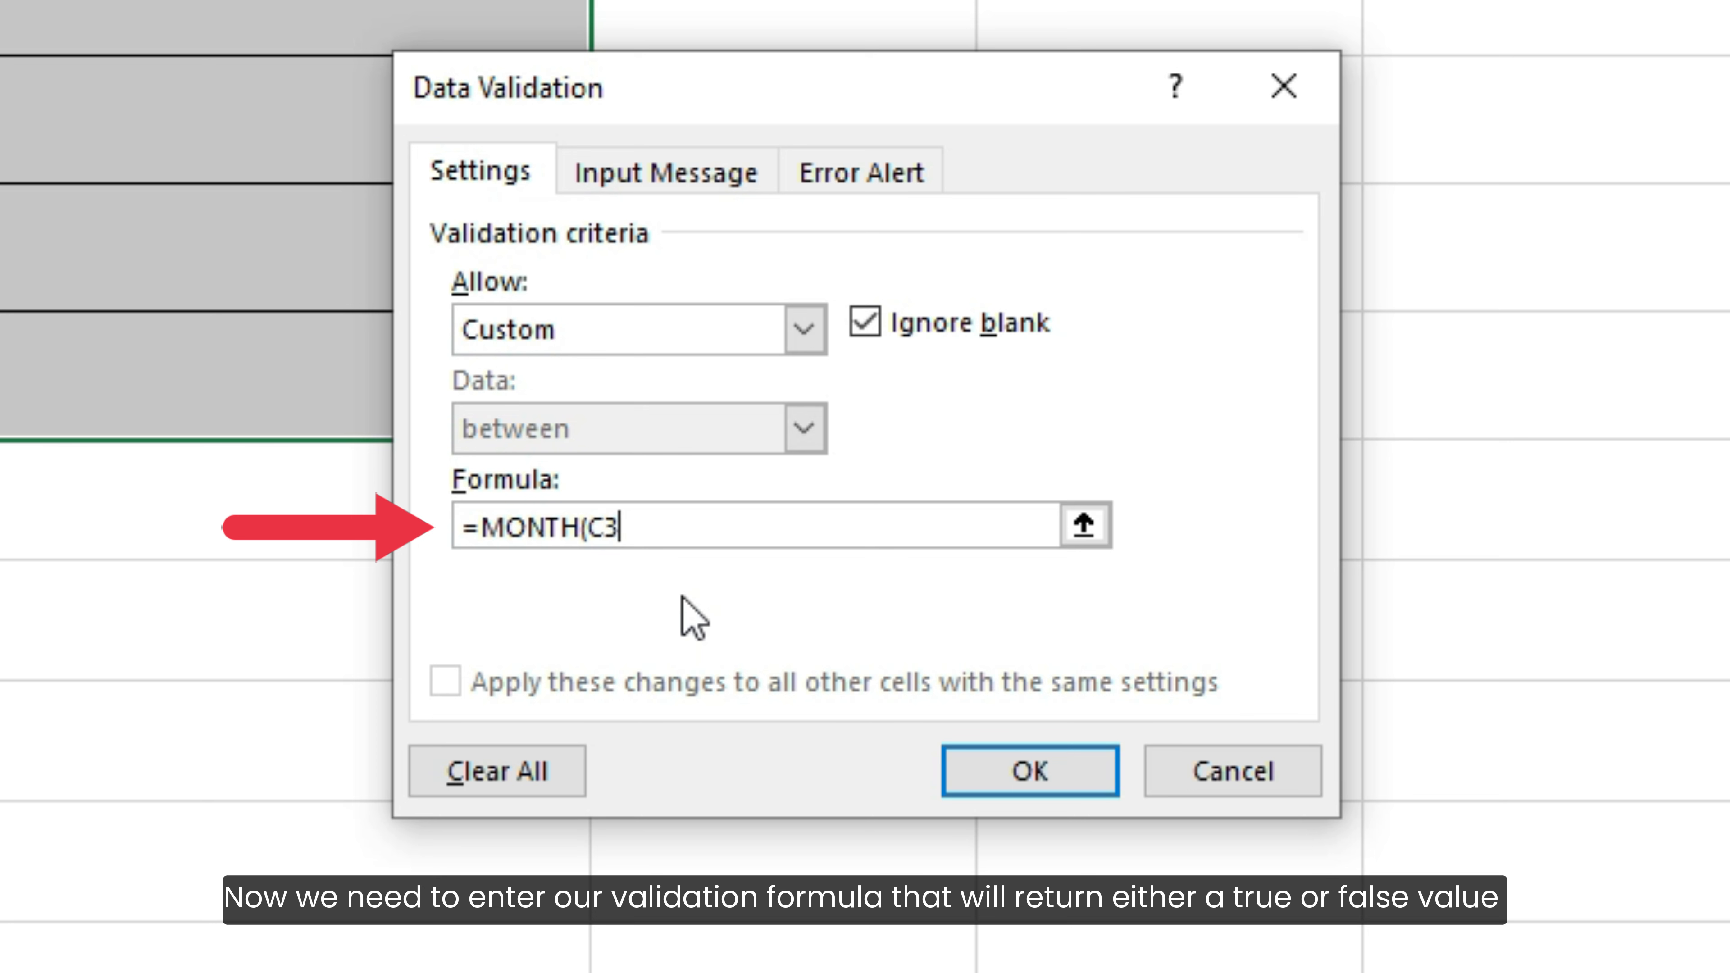
{"action": "type", "text": ") & YEAR"}
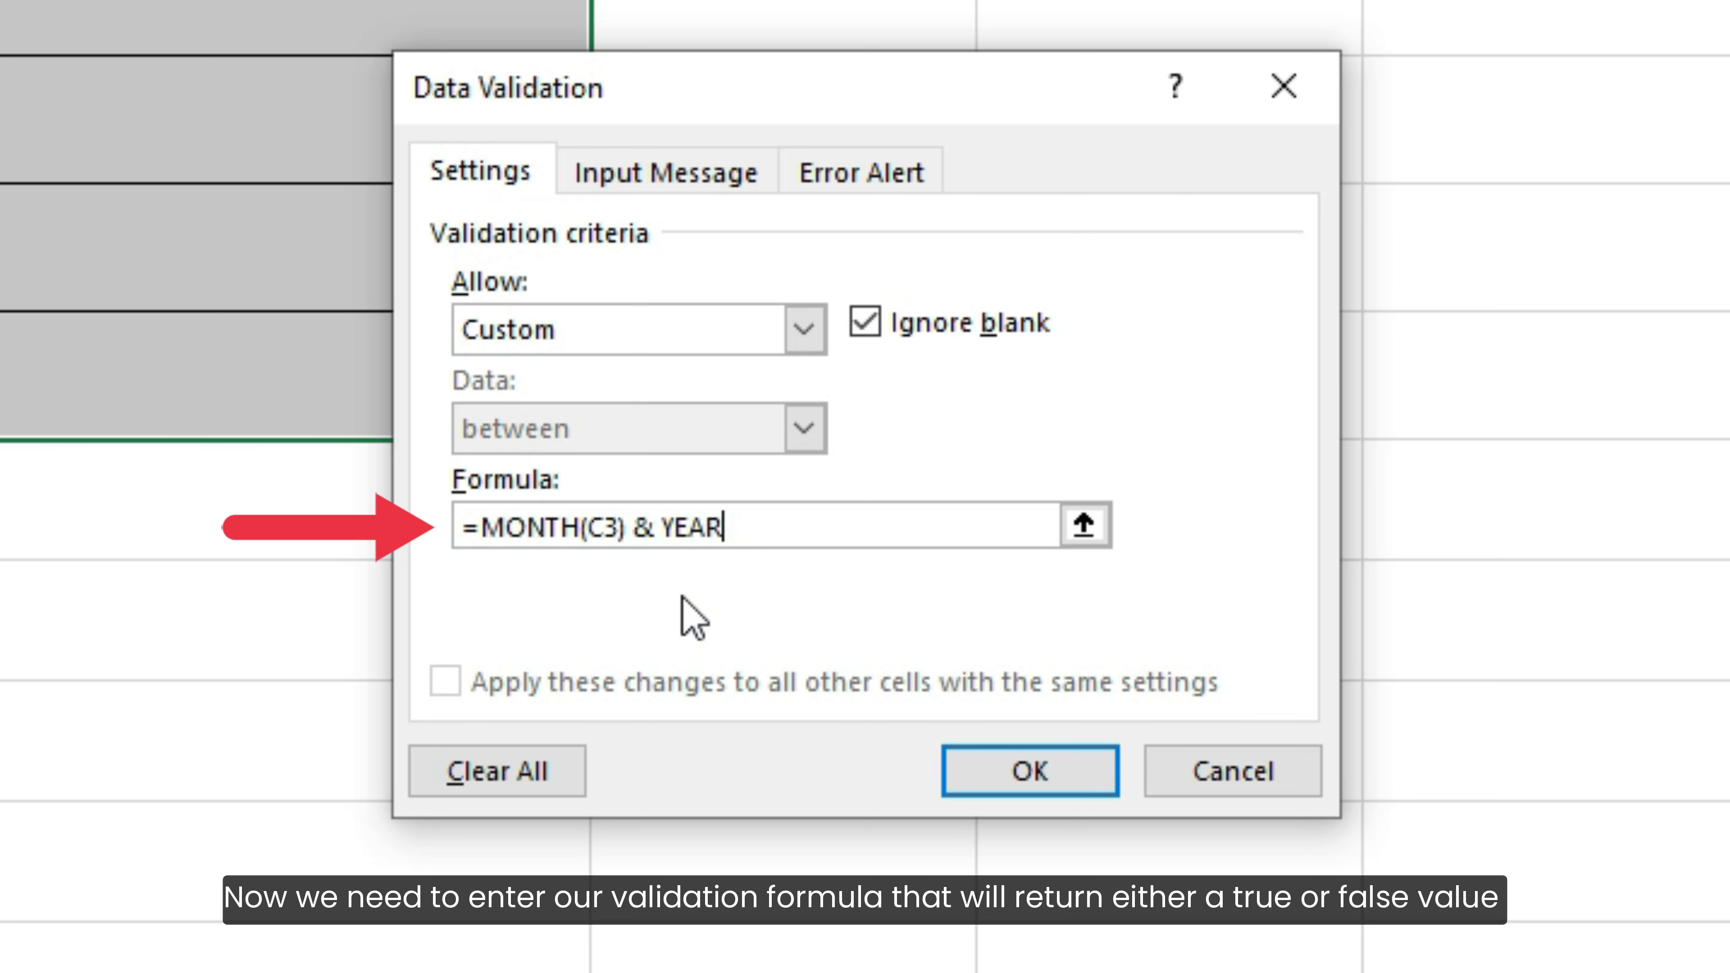
{"action": "type", "text": "(C3)"}
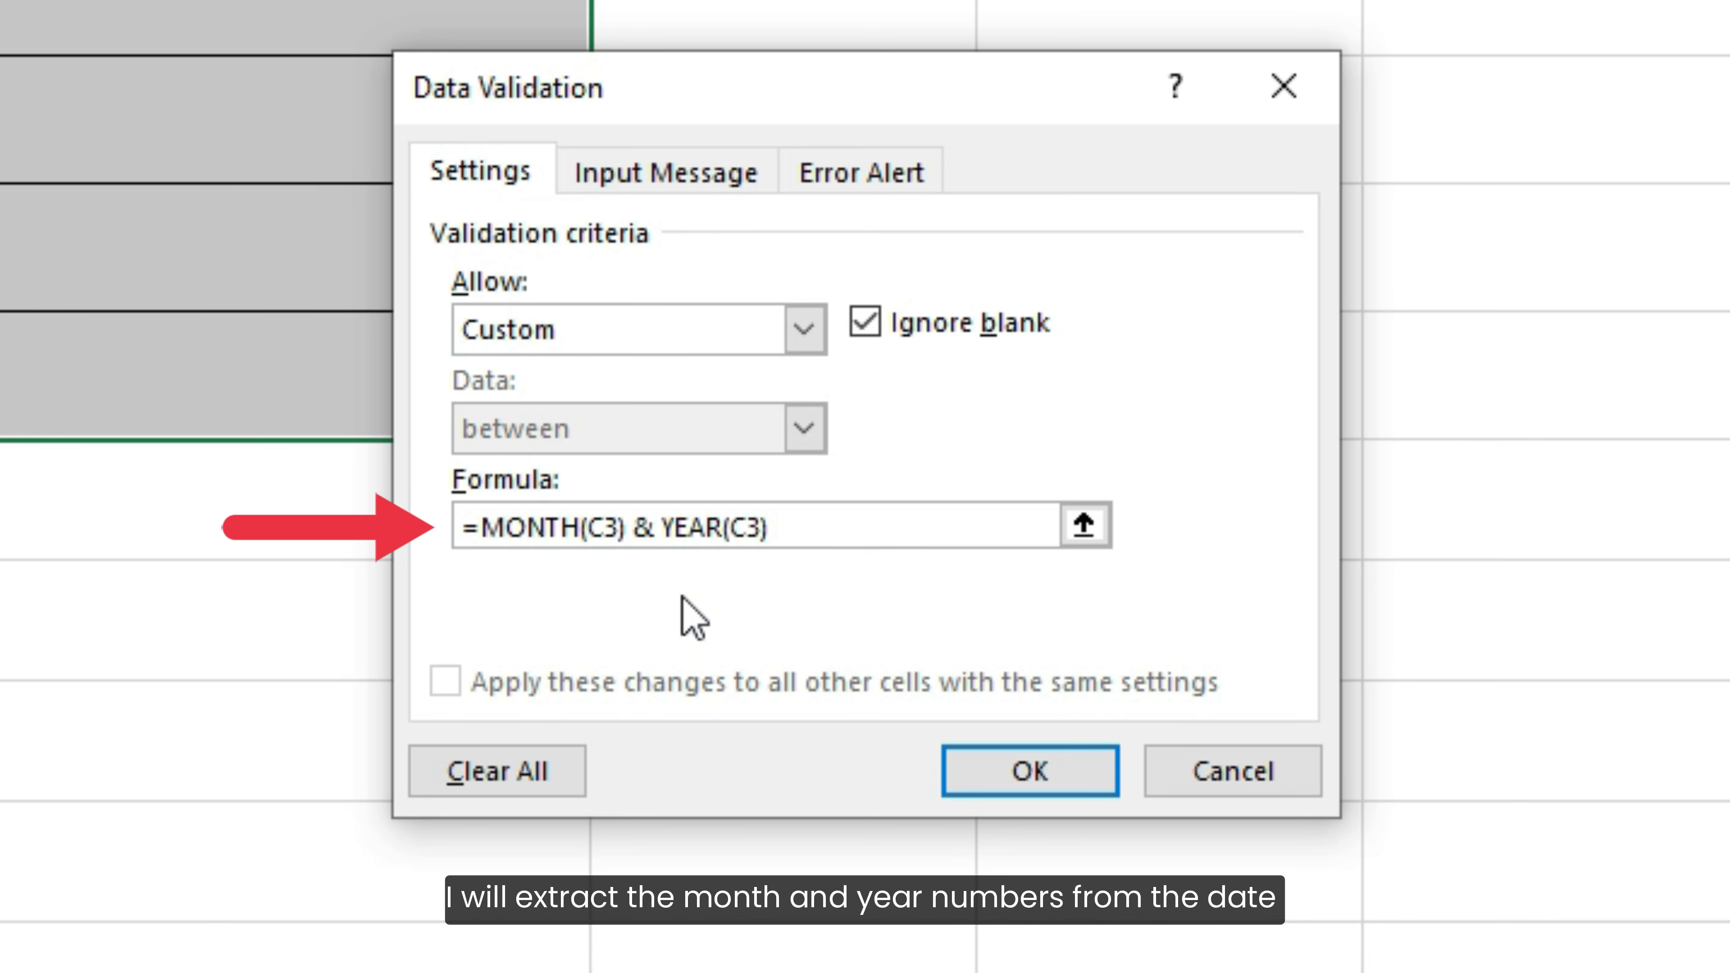
{"action": "type", "text": "=MONTH("}
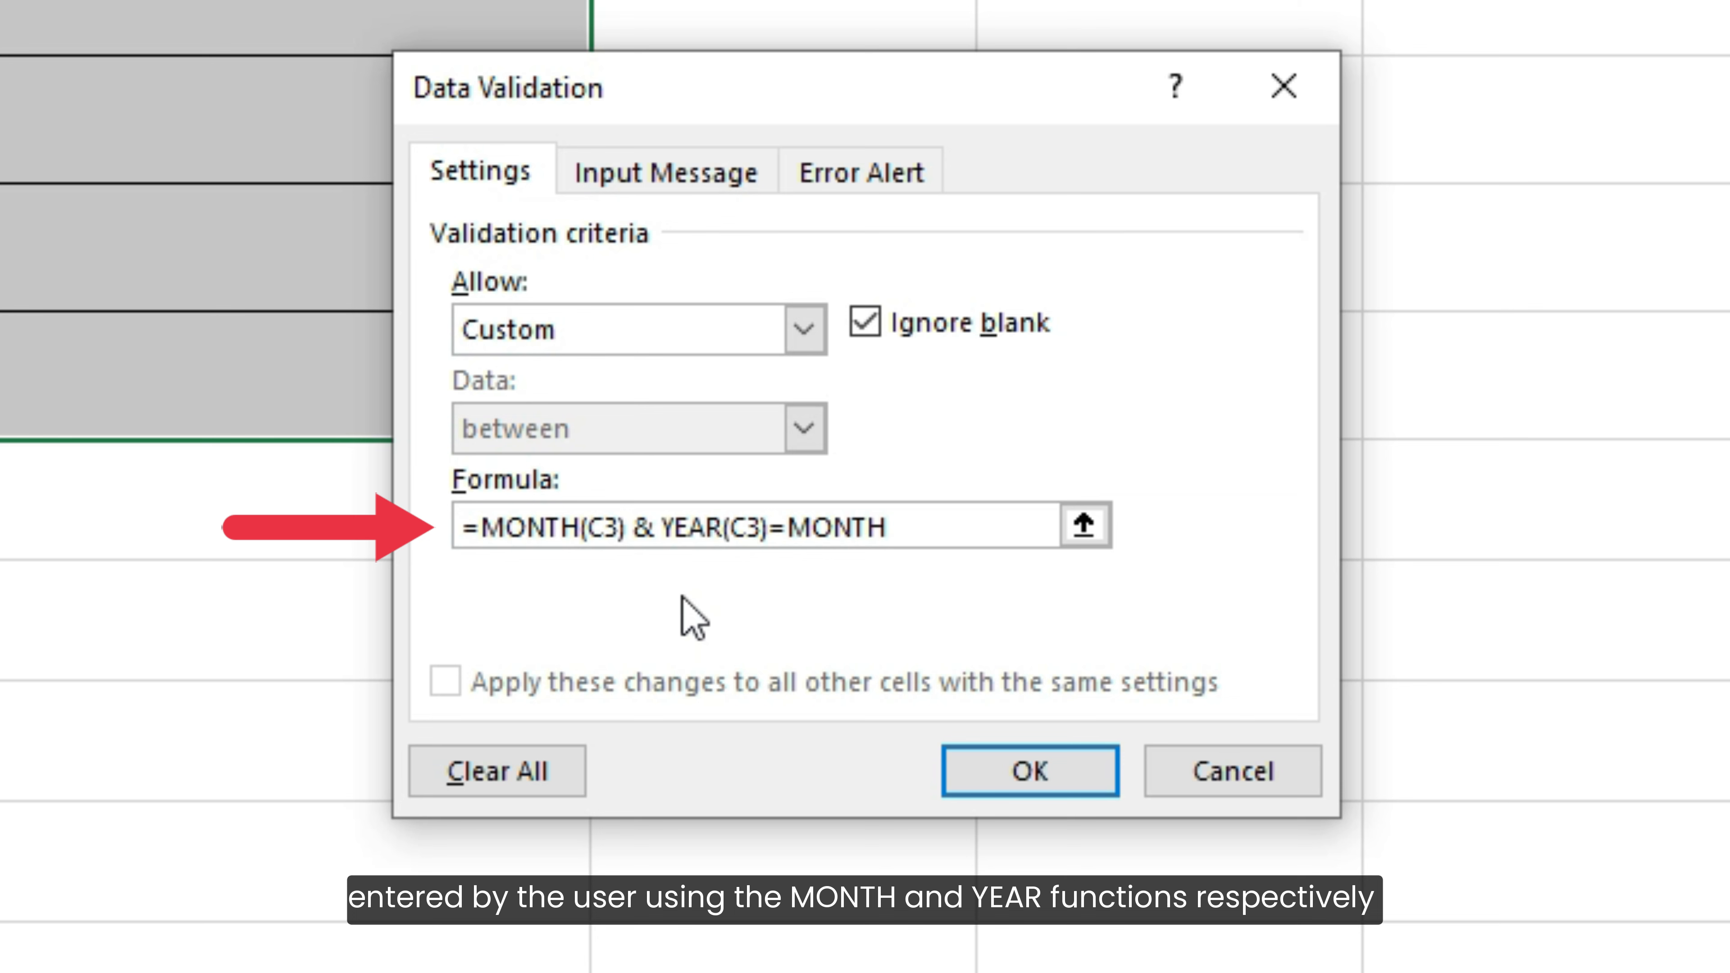
{"action": "type", "text": "TODAY"}
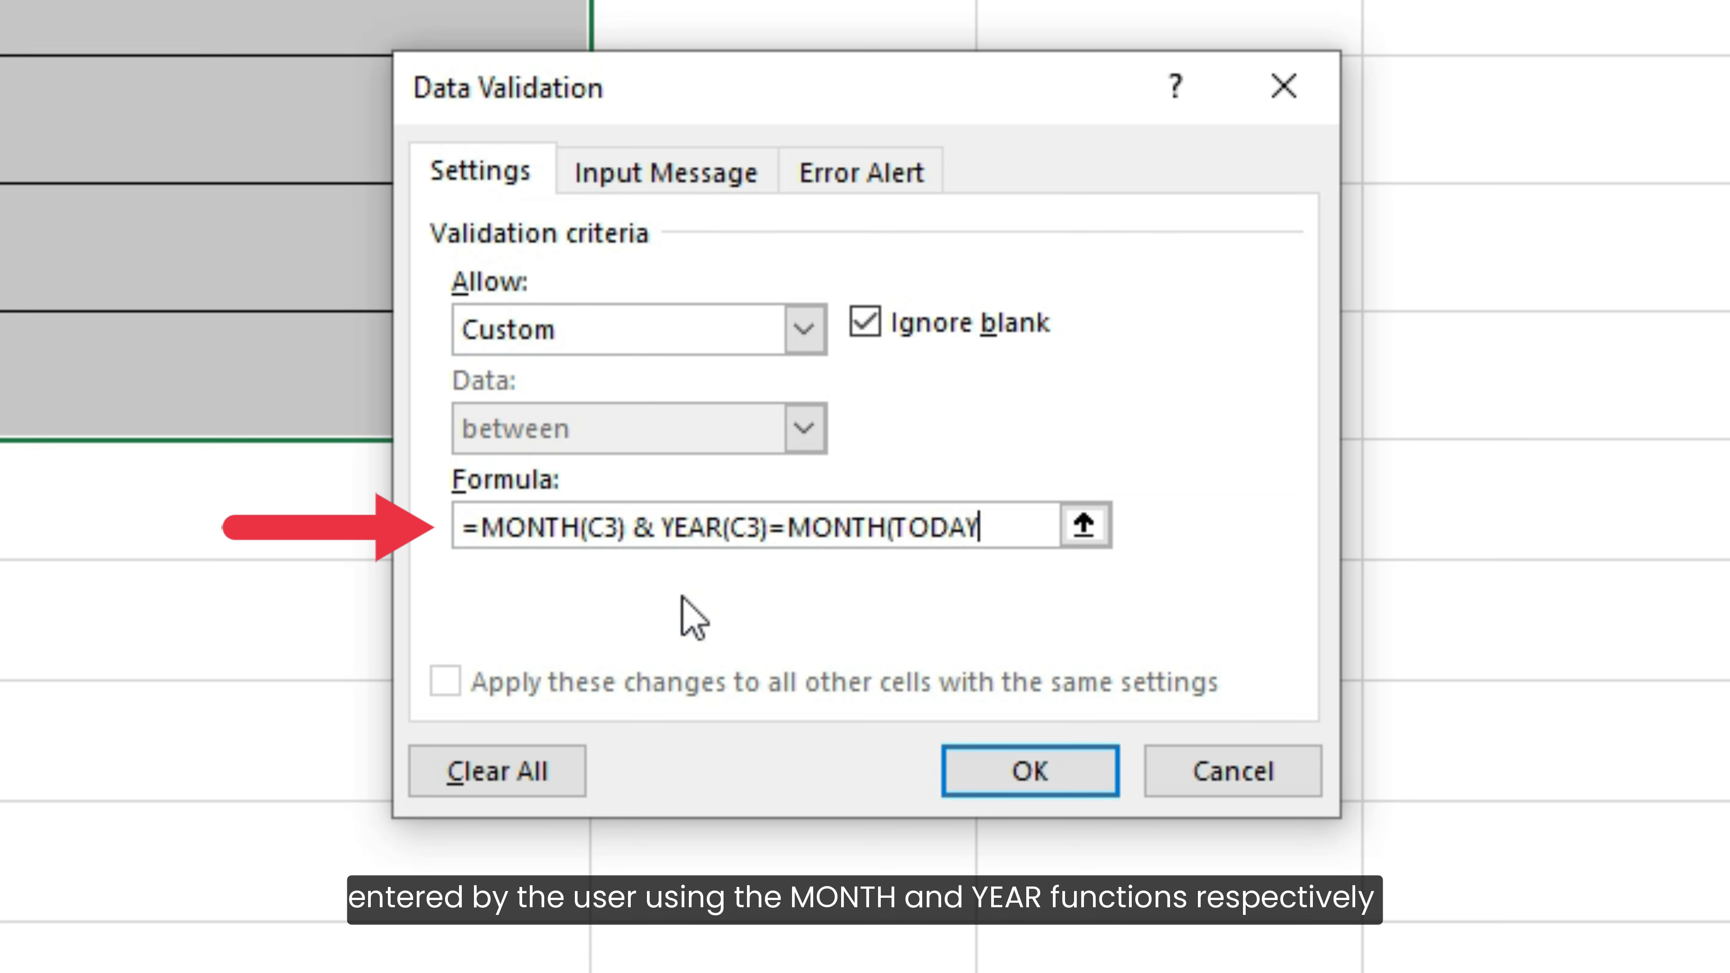
{"action": "type", "text": "()) &"}
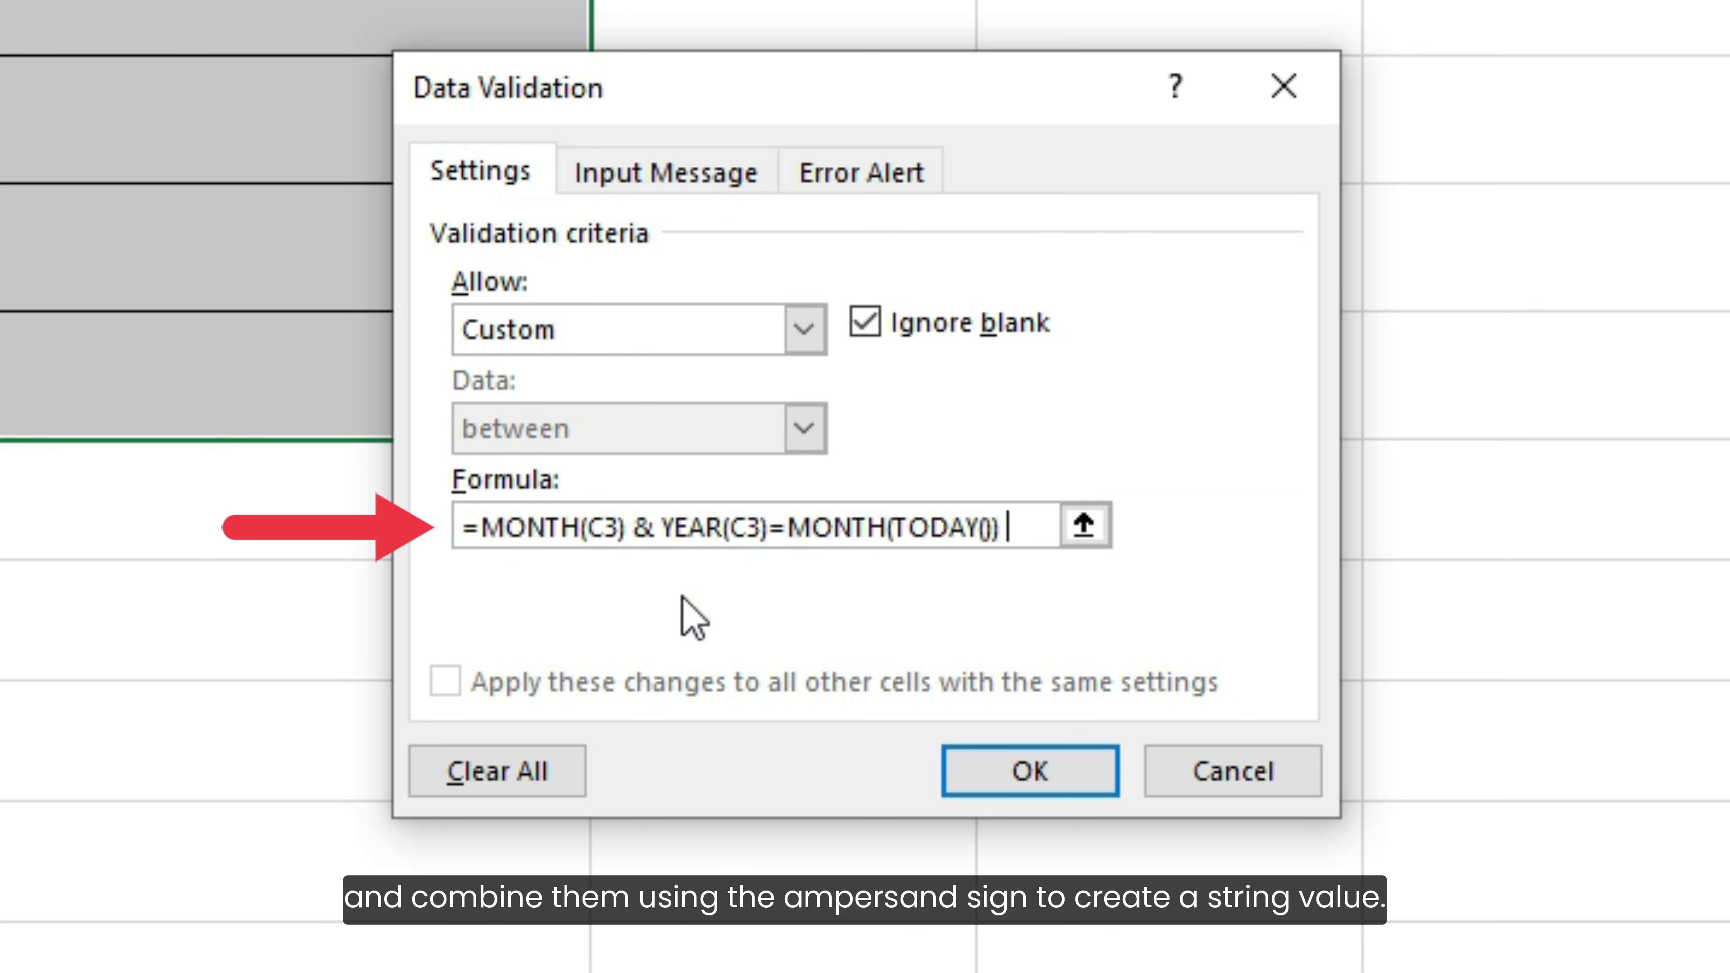
{"action": "type", "text": " YEAR("}
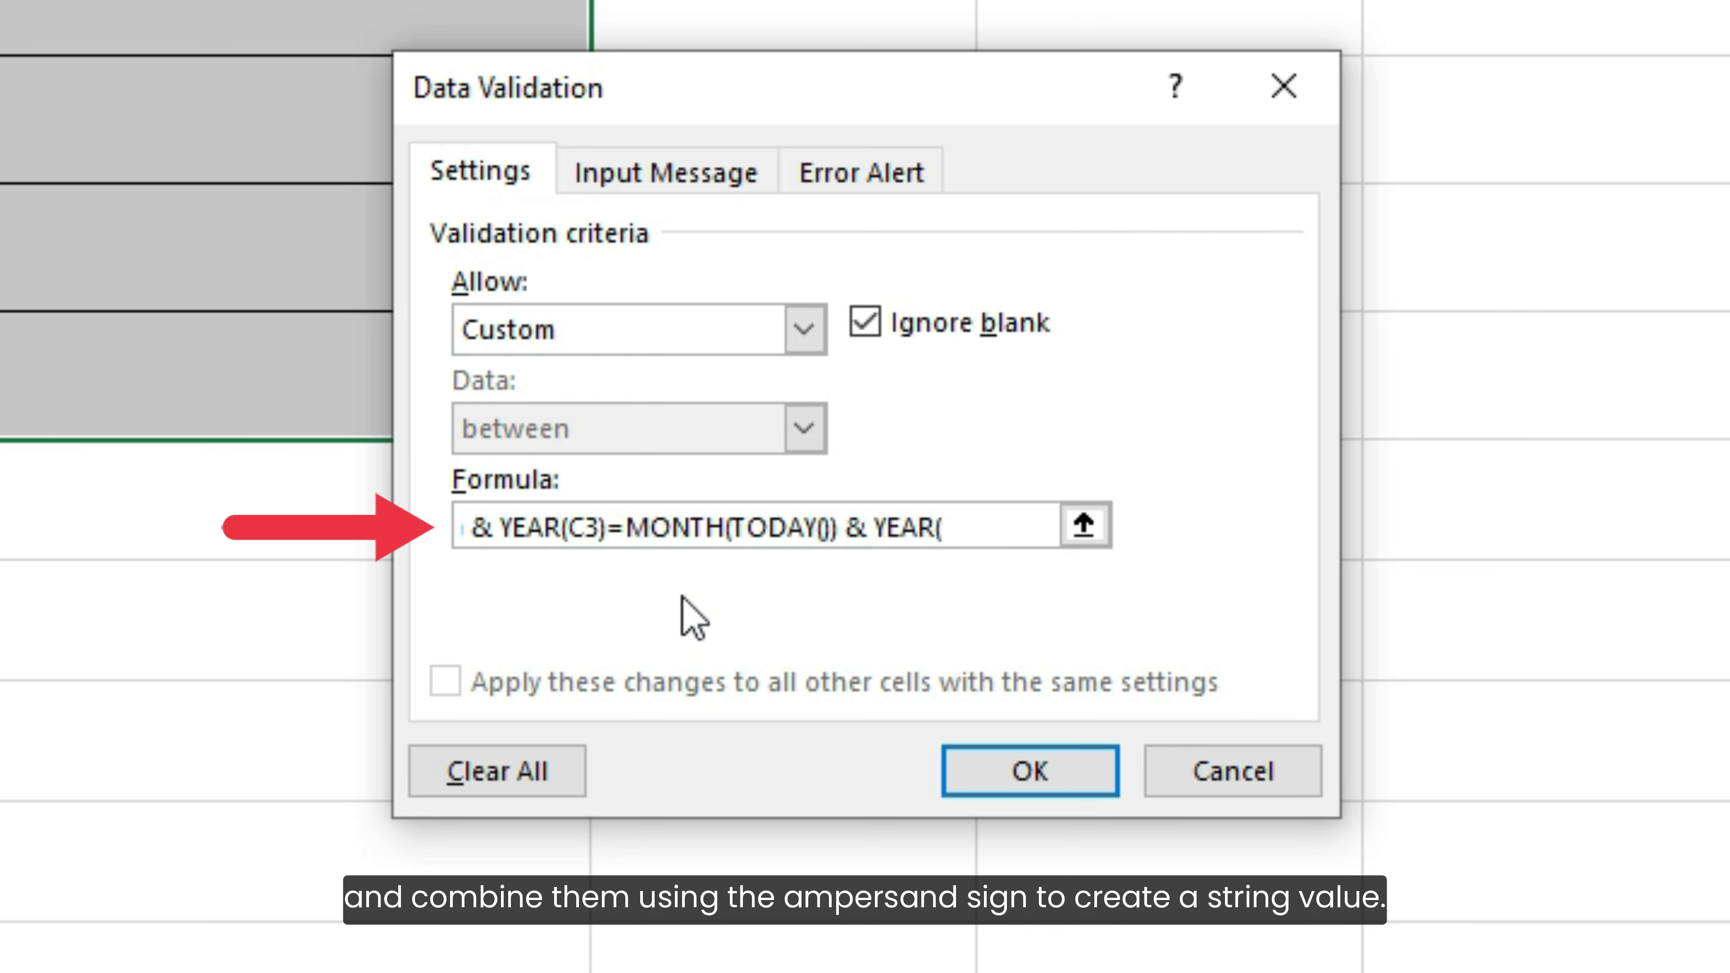
{"action": "type", "text": "TODAY"}
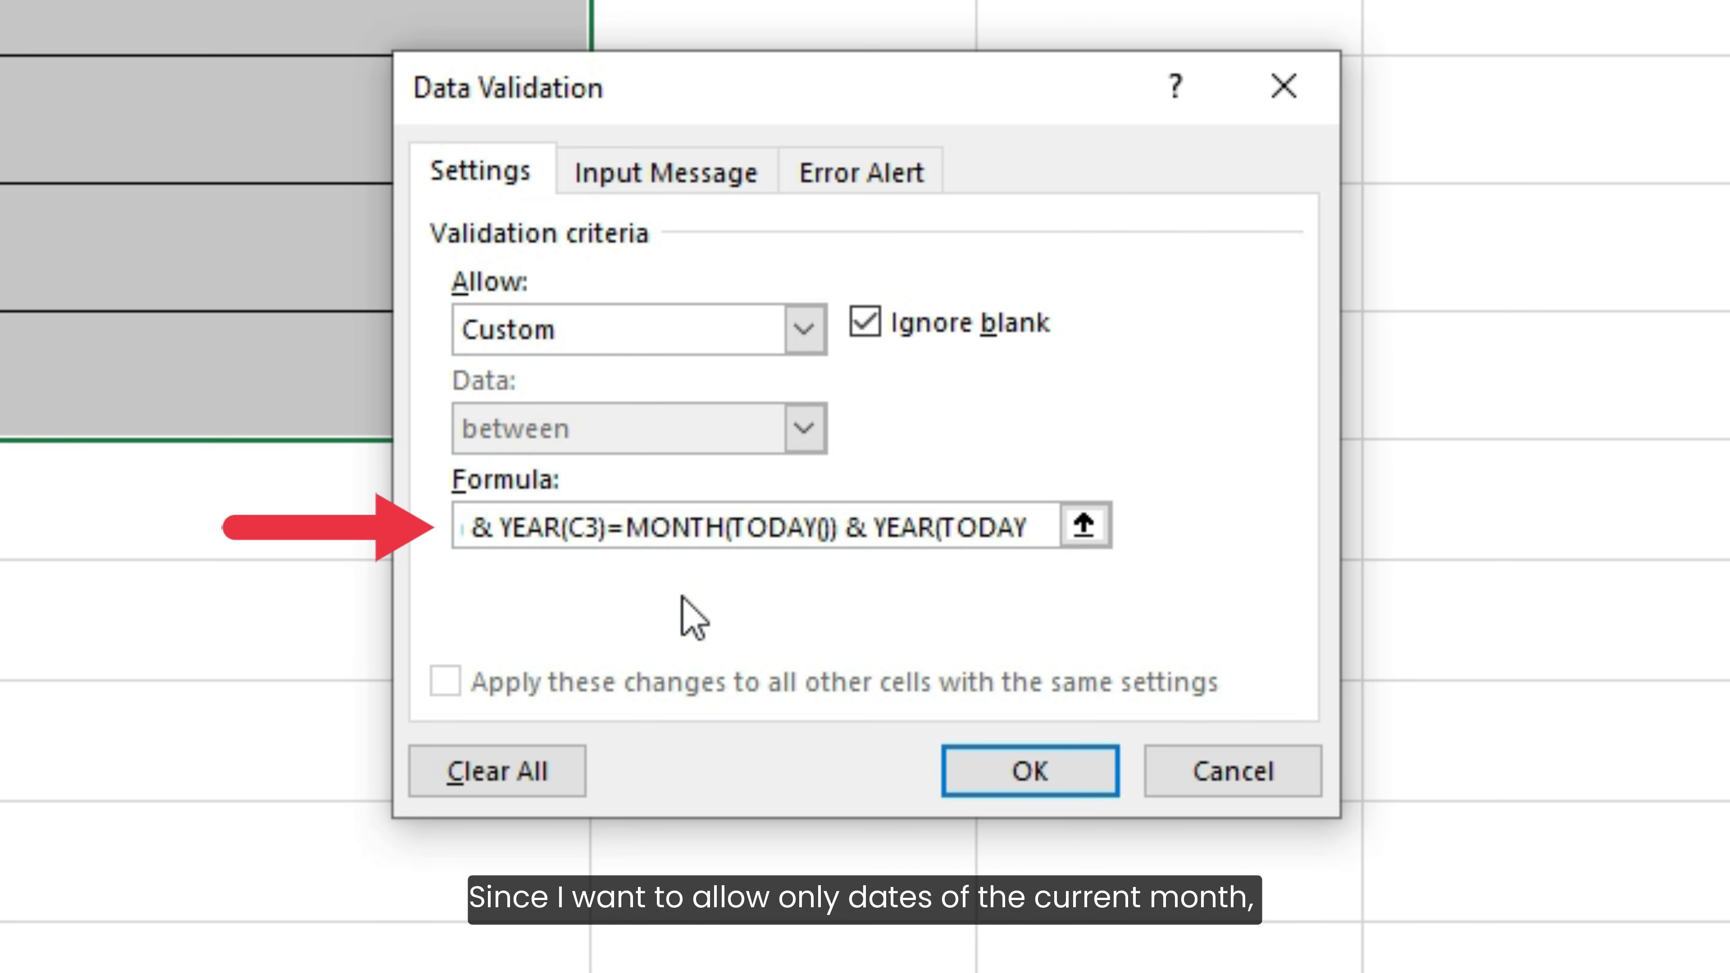
{"action": "type", "text": "())"}
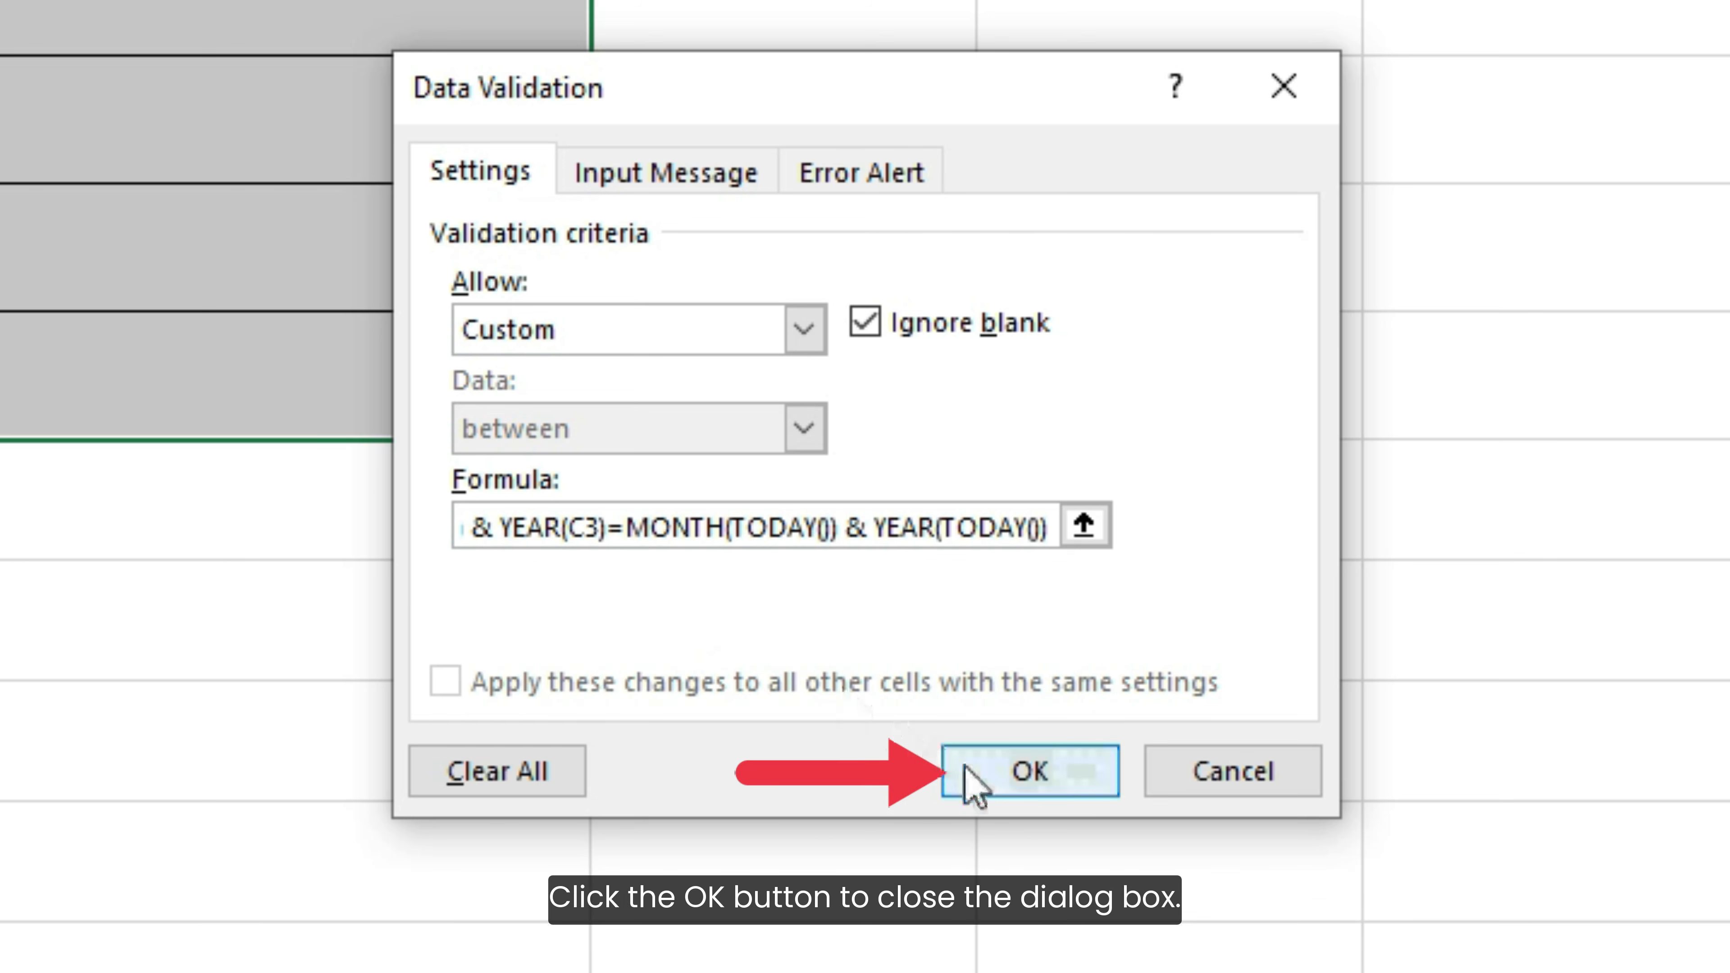
{"action": "left_click", "coordinate": [971, 770]}
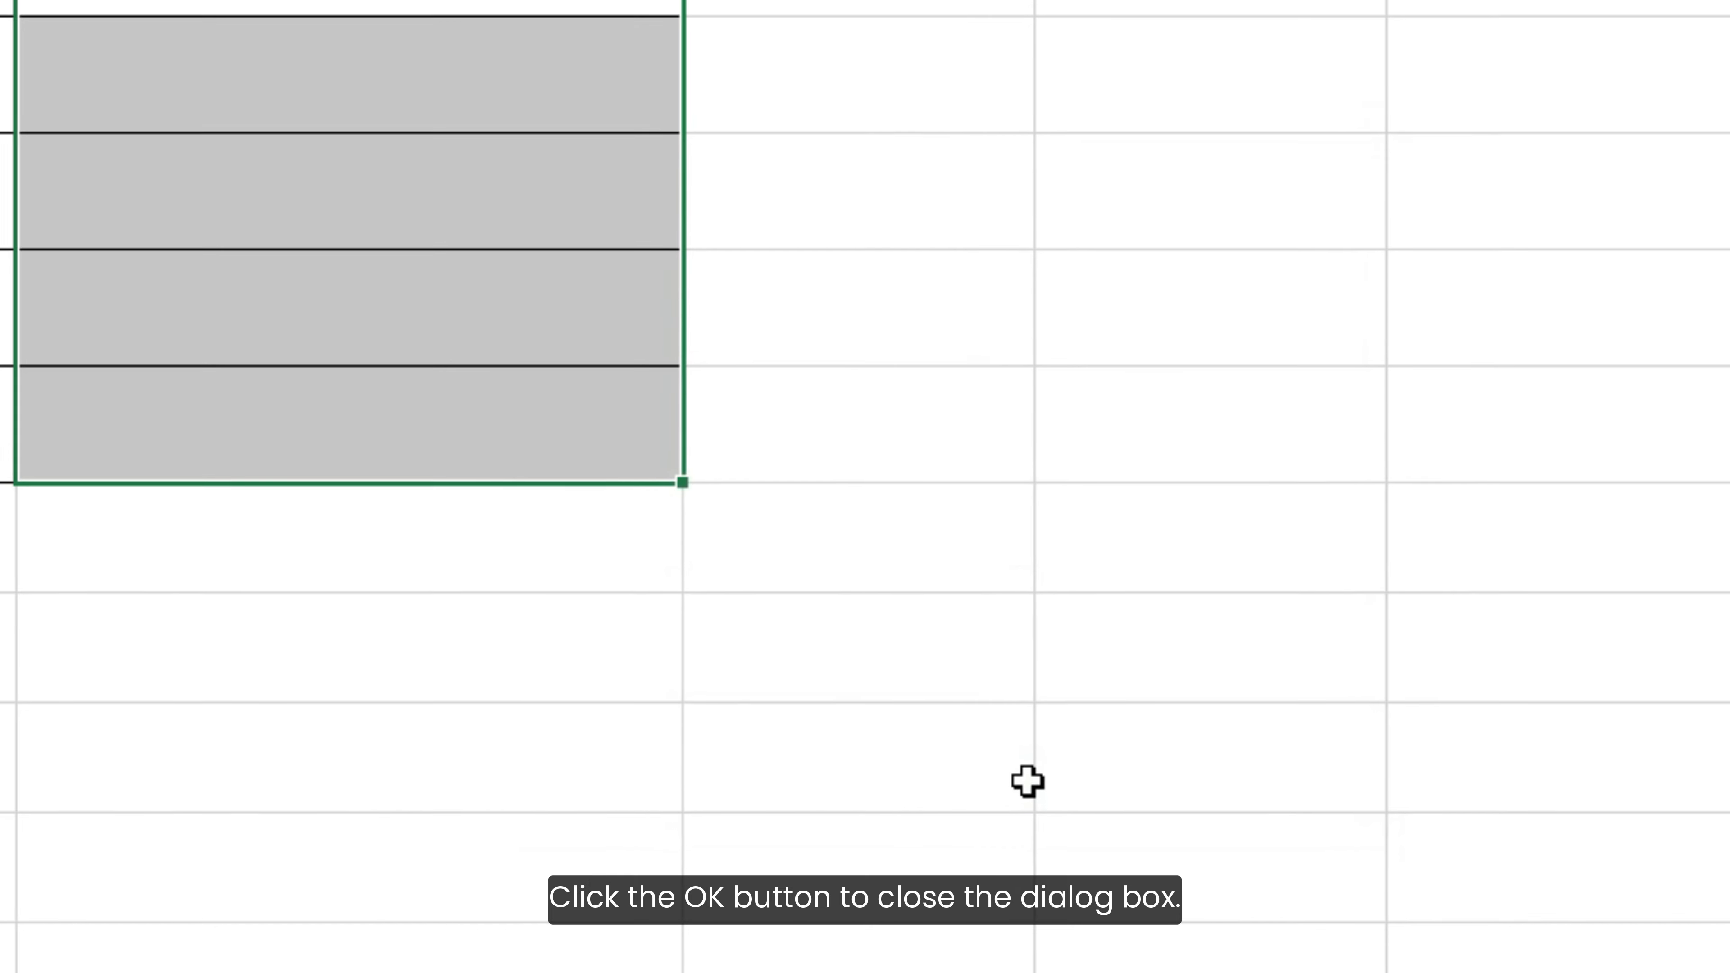
Enter the dates 15-MAR-2025 in C3 and 31-MAR-2025 in C4
{"action": "left_click", "coordinate": [820, 195]}
{"action": "type", "text": "15-"}
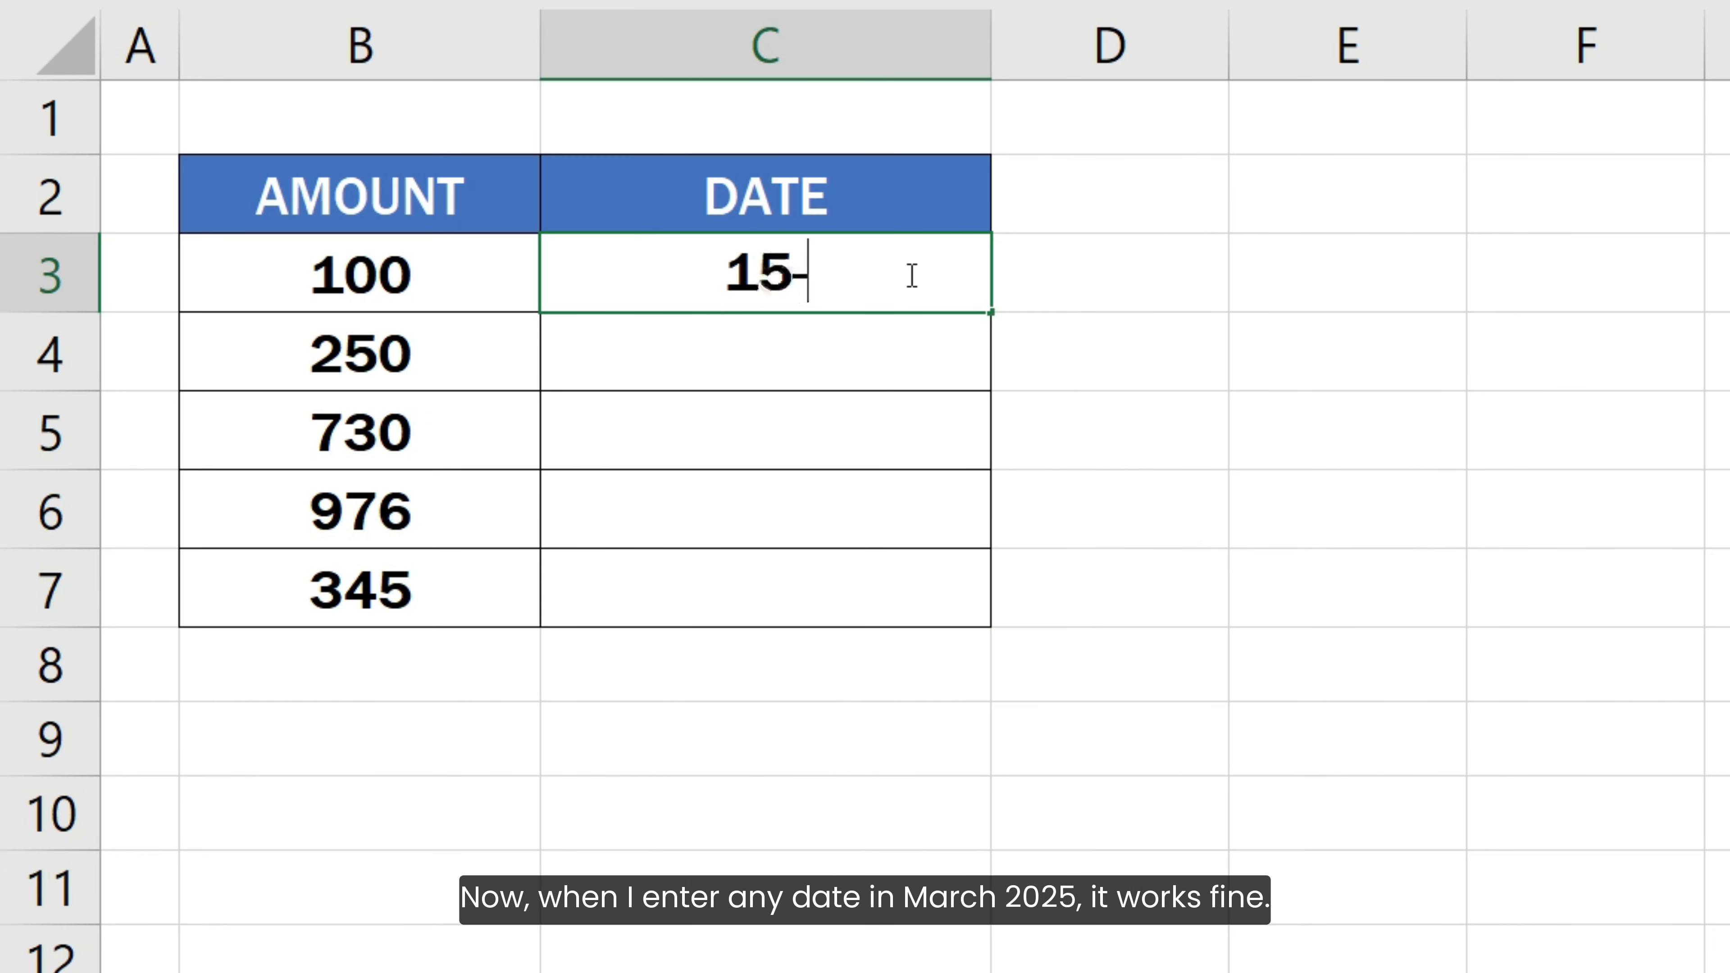
{"action": "type", "text": "MAR-2025"}
{"action": "key", "text": "Return"}
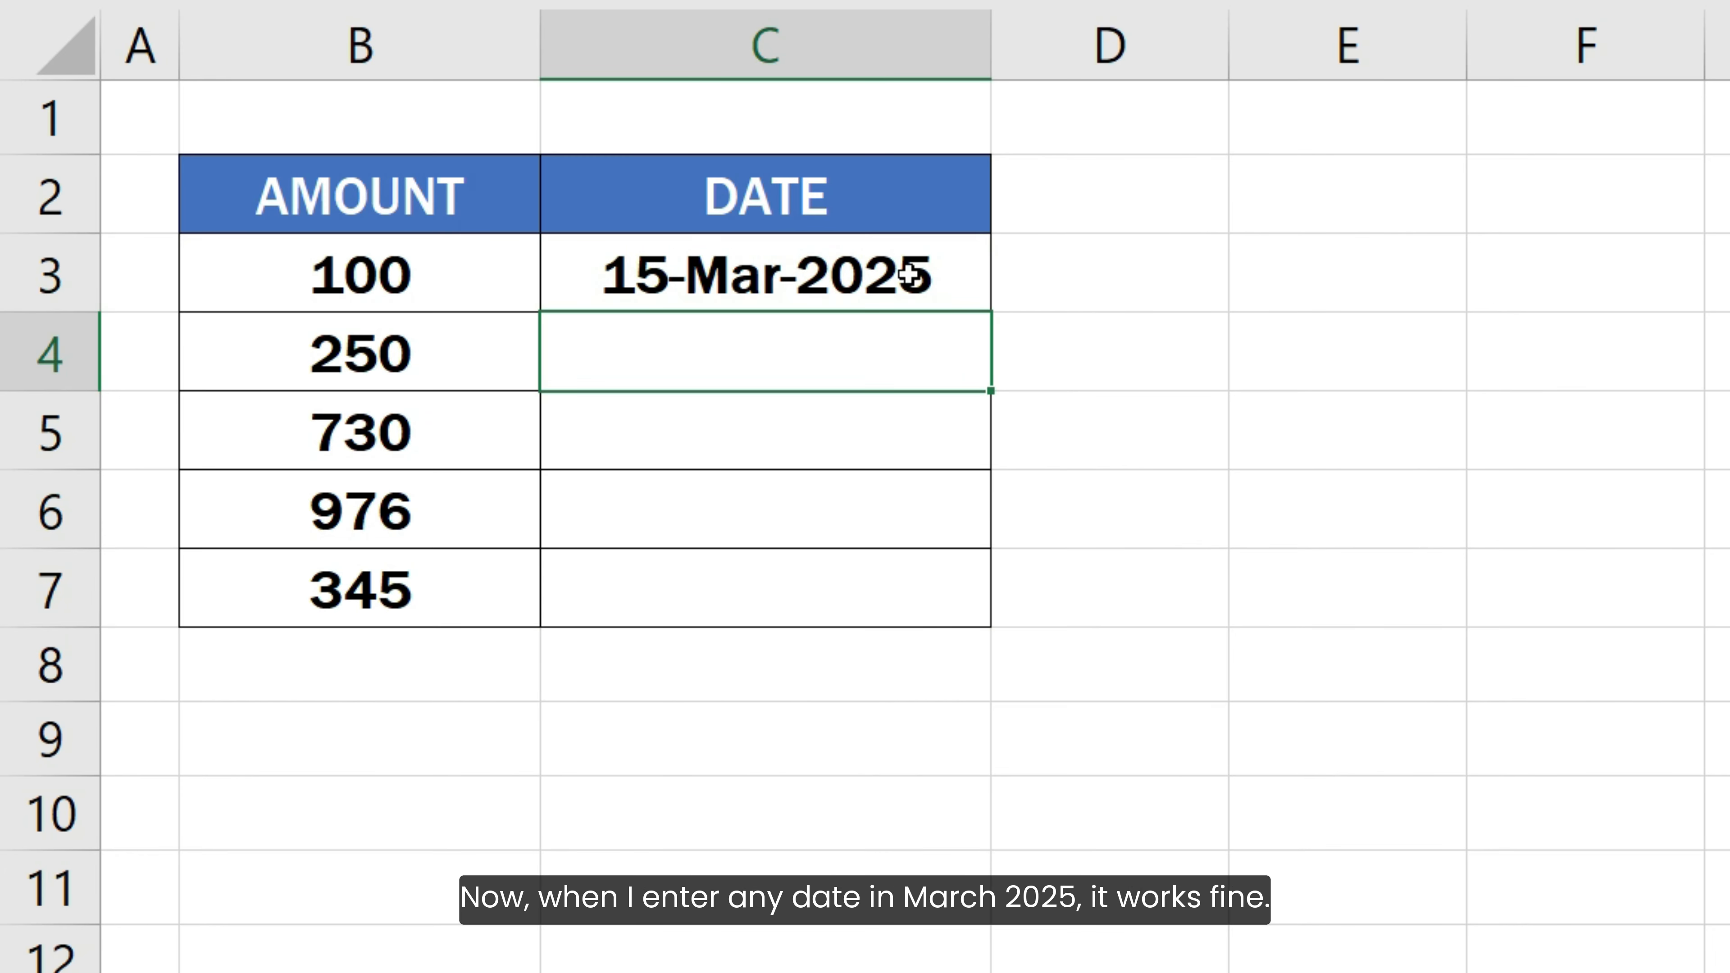
{"action": "type", "text": "31-MAR-2025"}
{"action": "key", "text": "Return"}
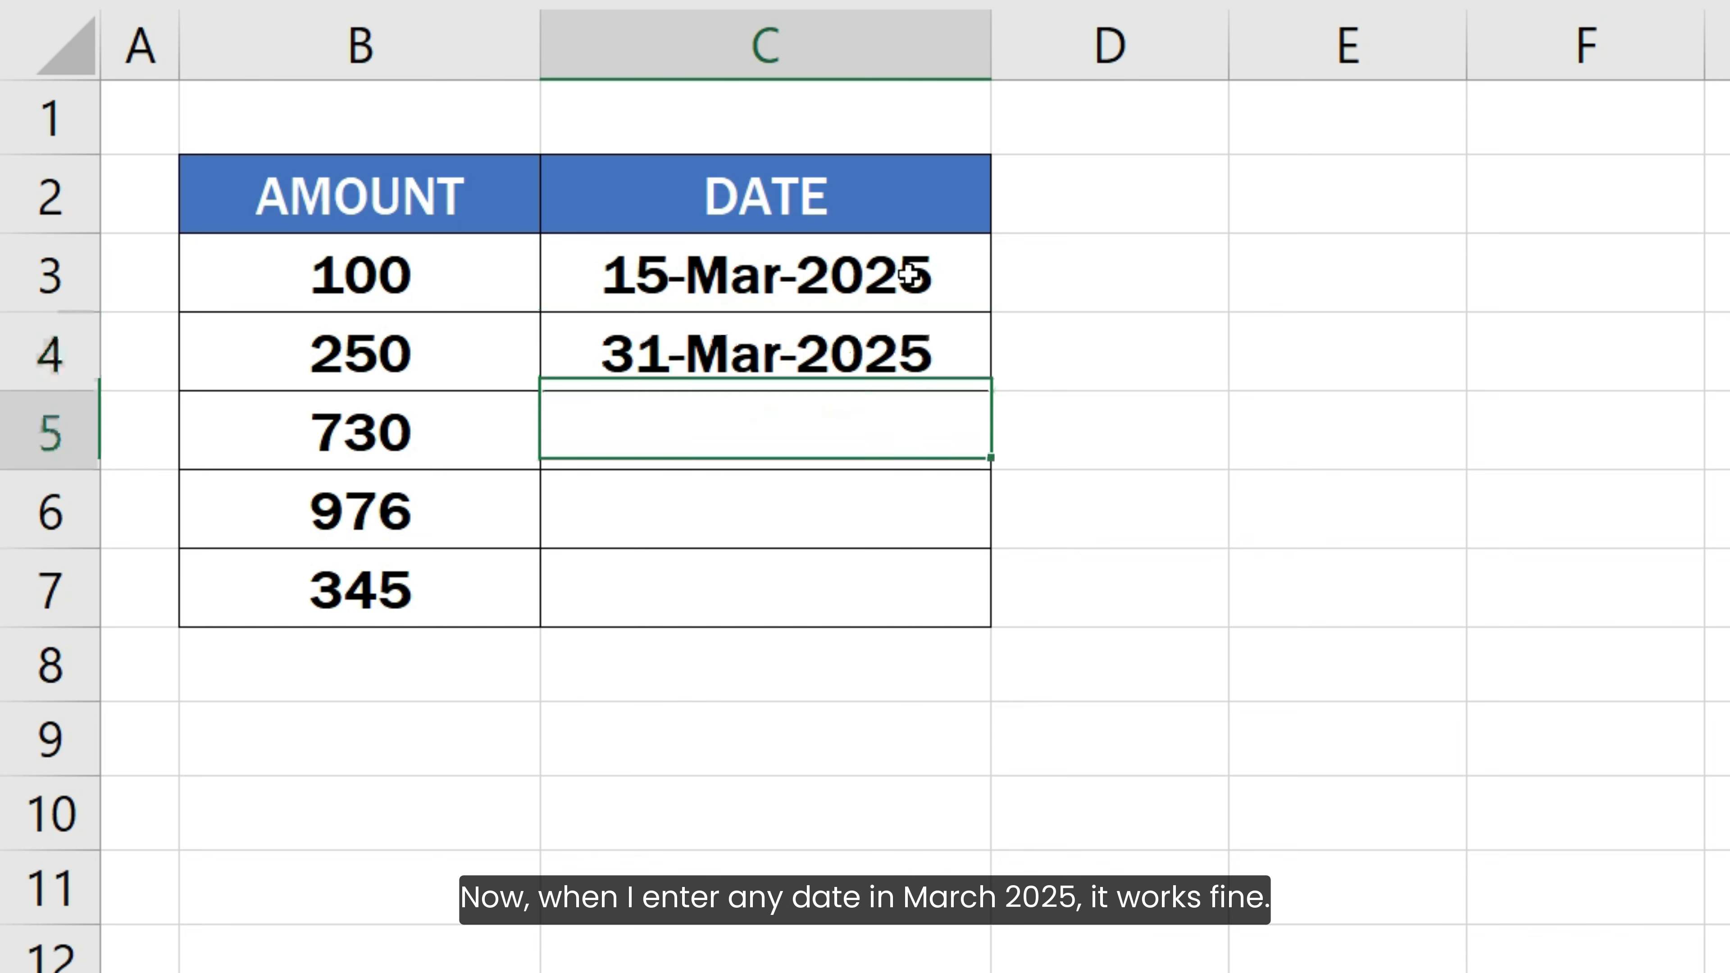
Try entering 15-JAN-2025 in C5, then cancel the entry
{"action": "type", "text": "15"}
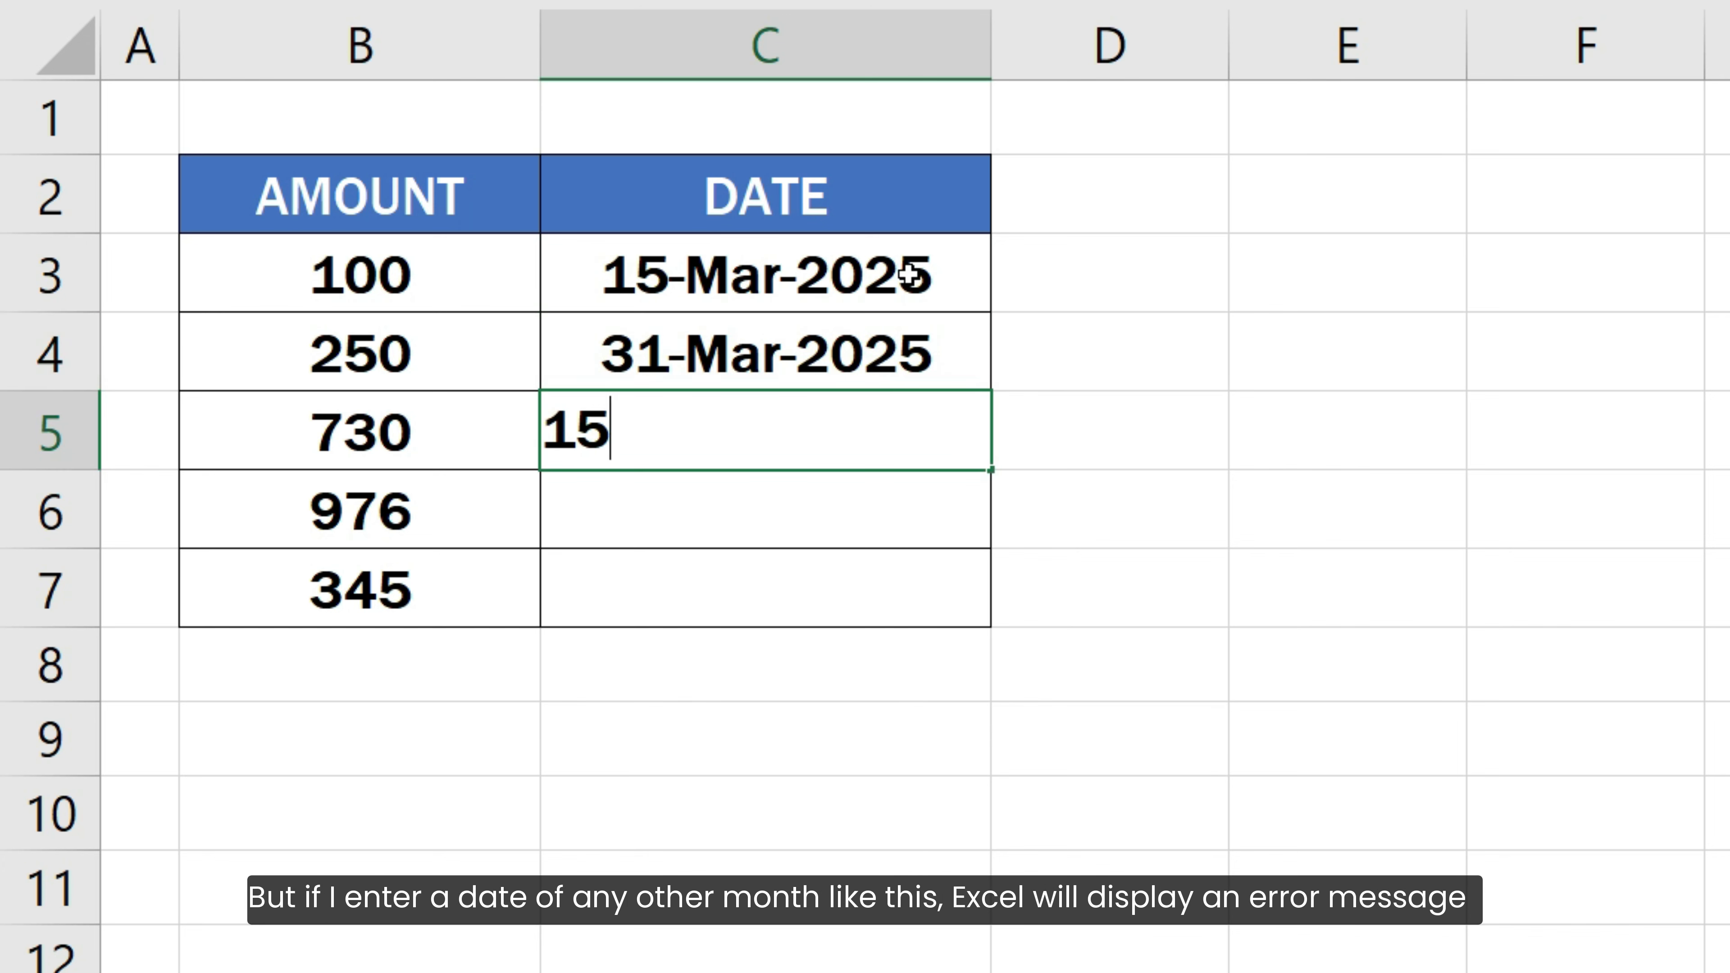
{"action": "type", "text": "-JAN-2025"}
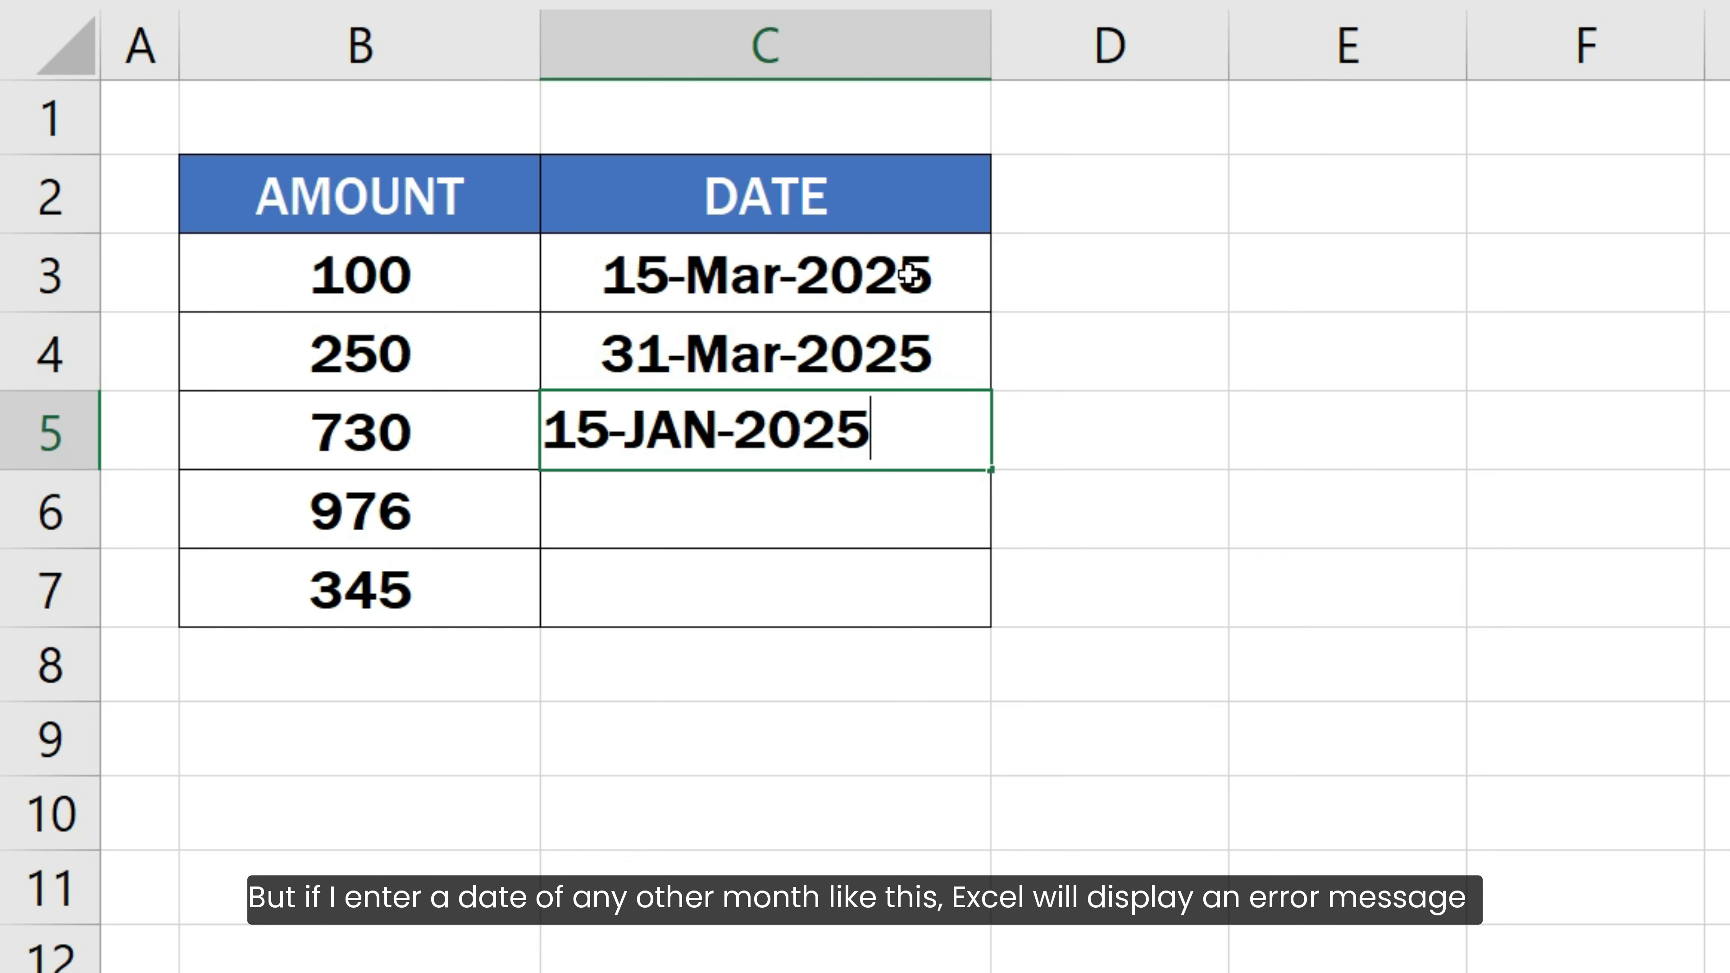
{"action": "key", "text": "Return"}
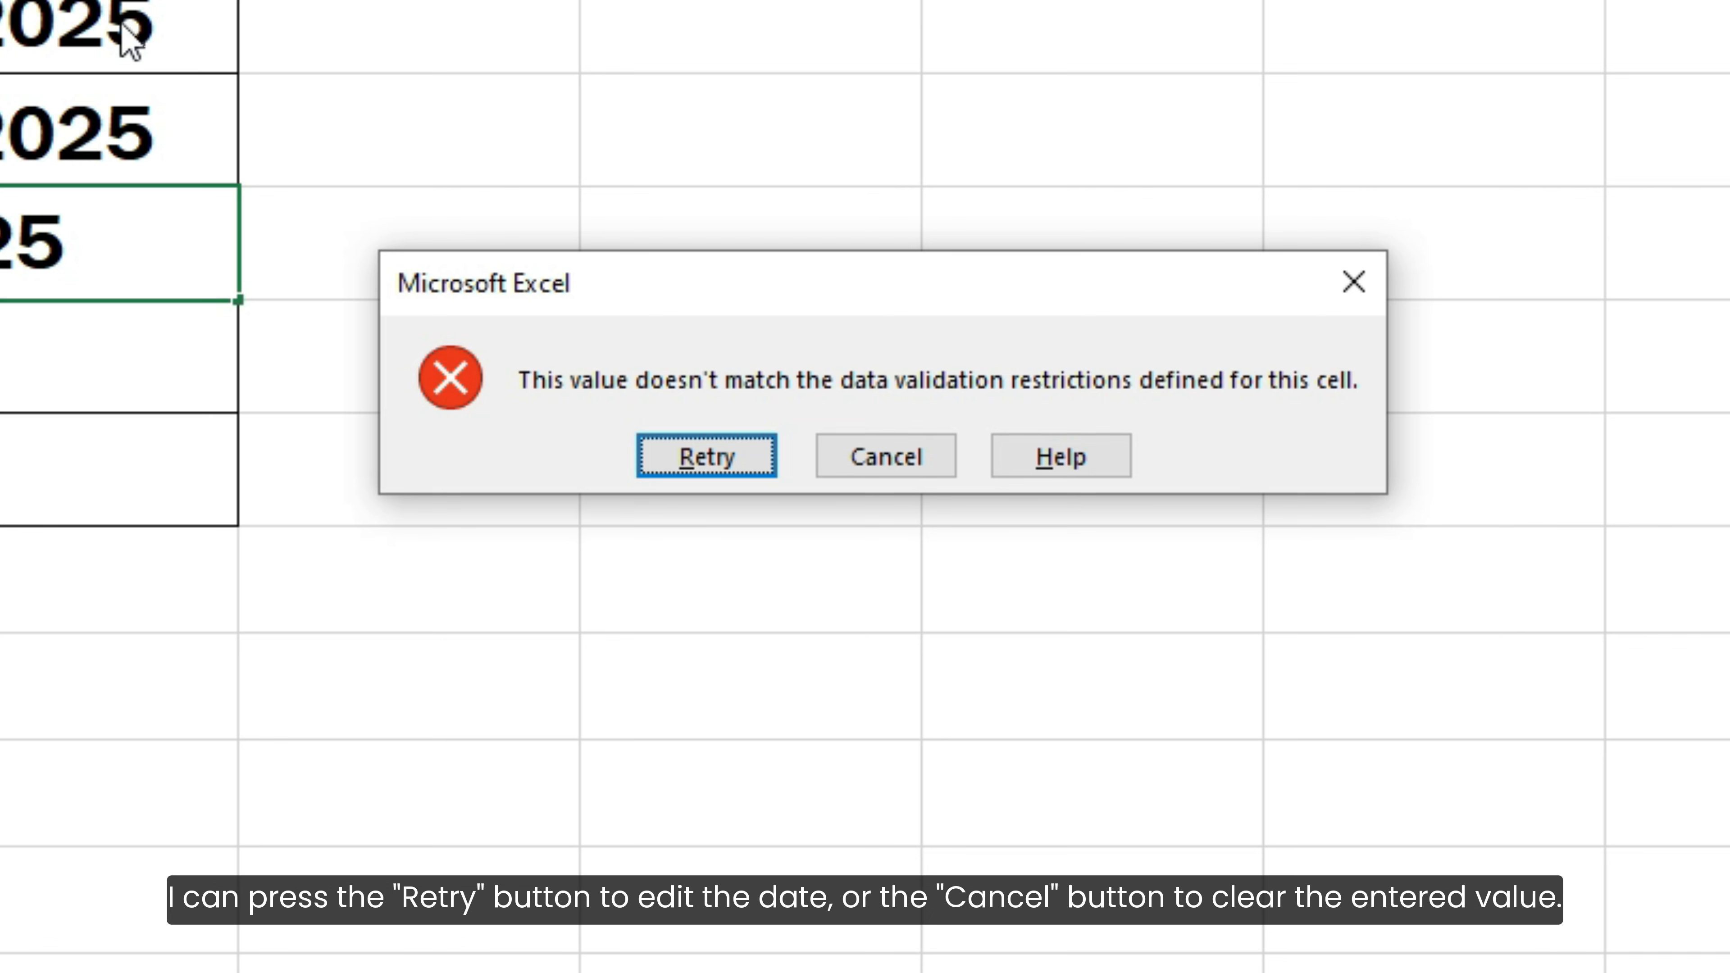
{"action": "left_click", "coordinate": [848, 464]}
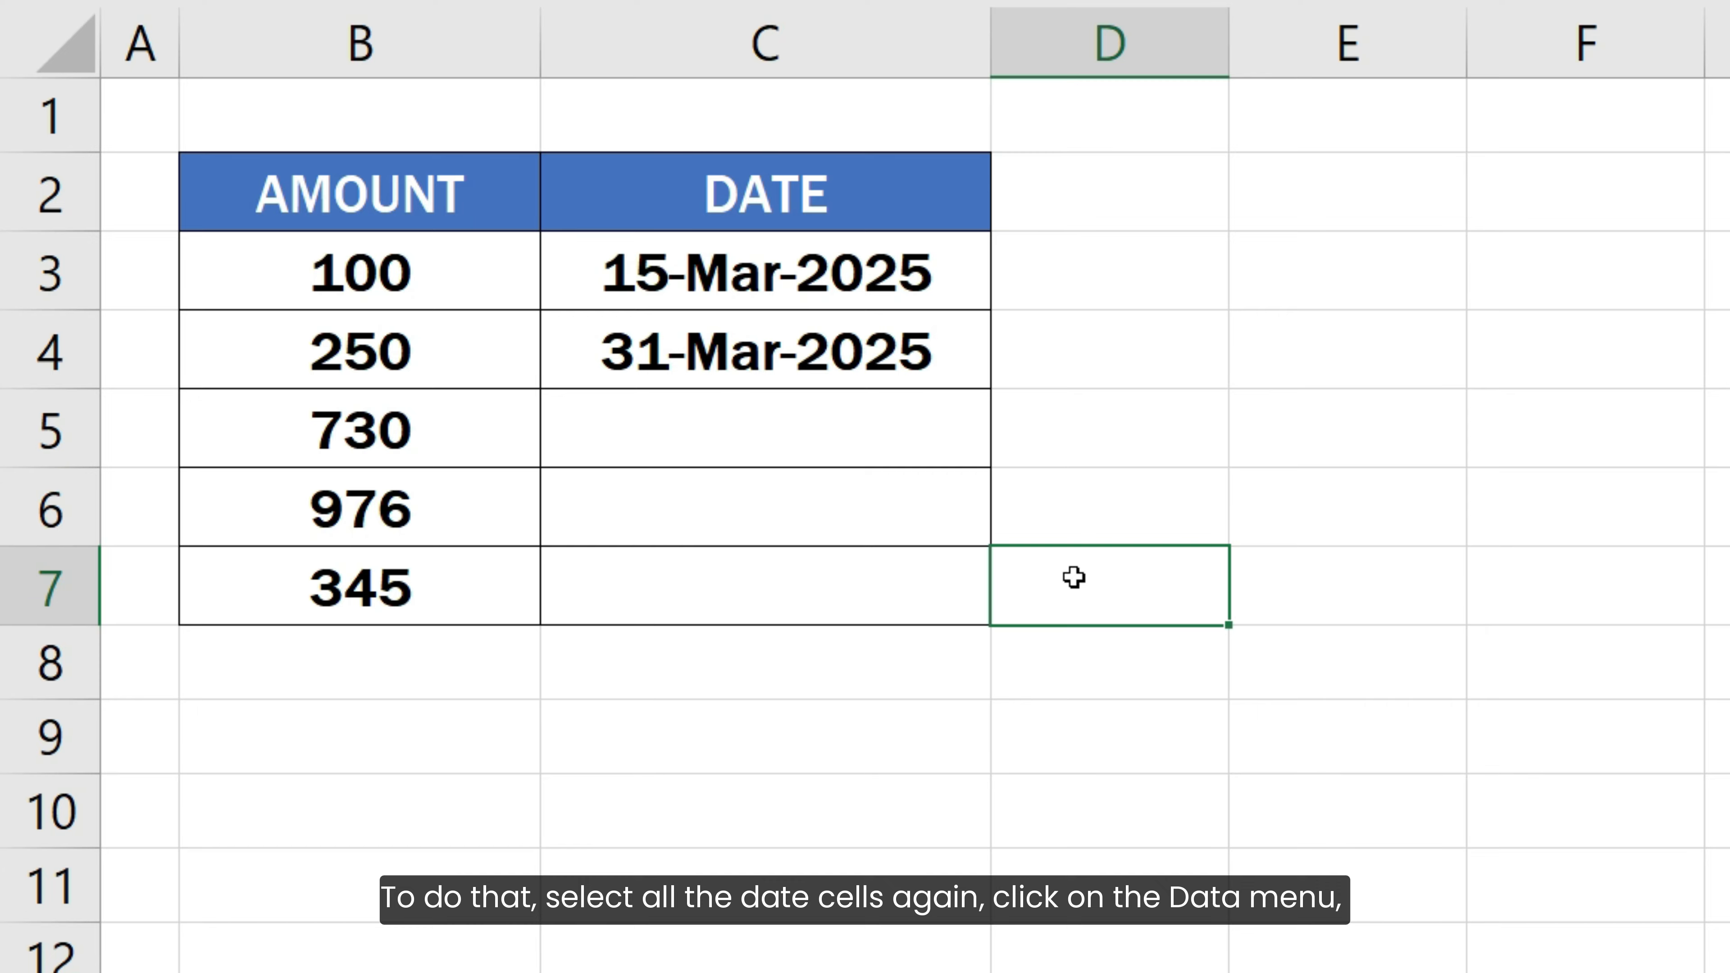
Reopen Data Validation for C3:C7 and set the error alert title to Invalid date
{"action": "left_click_drag", "start_coordinate": [916, 272], "coordinate": [921, 587]}
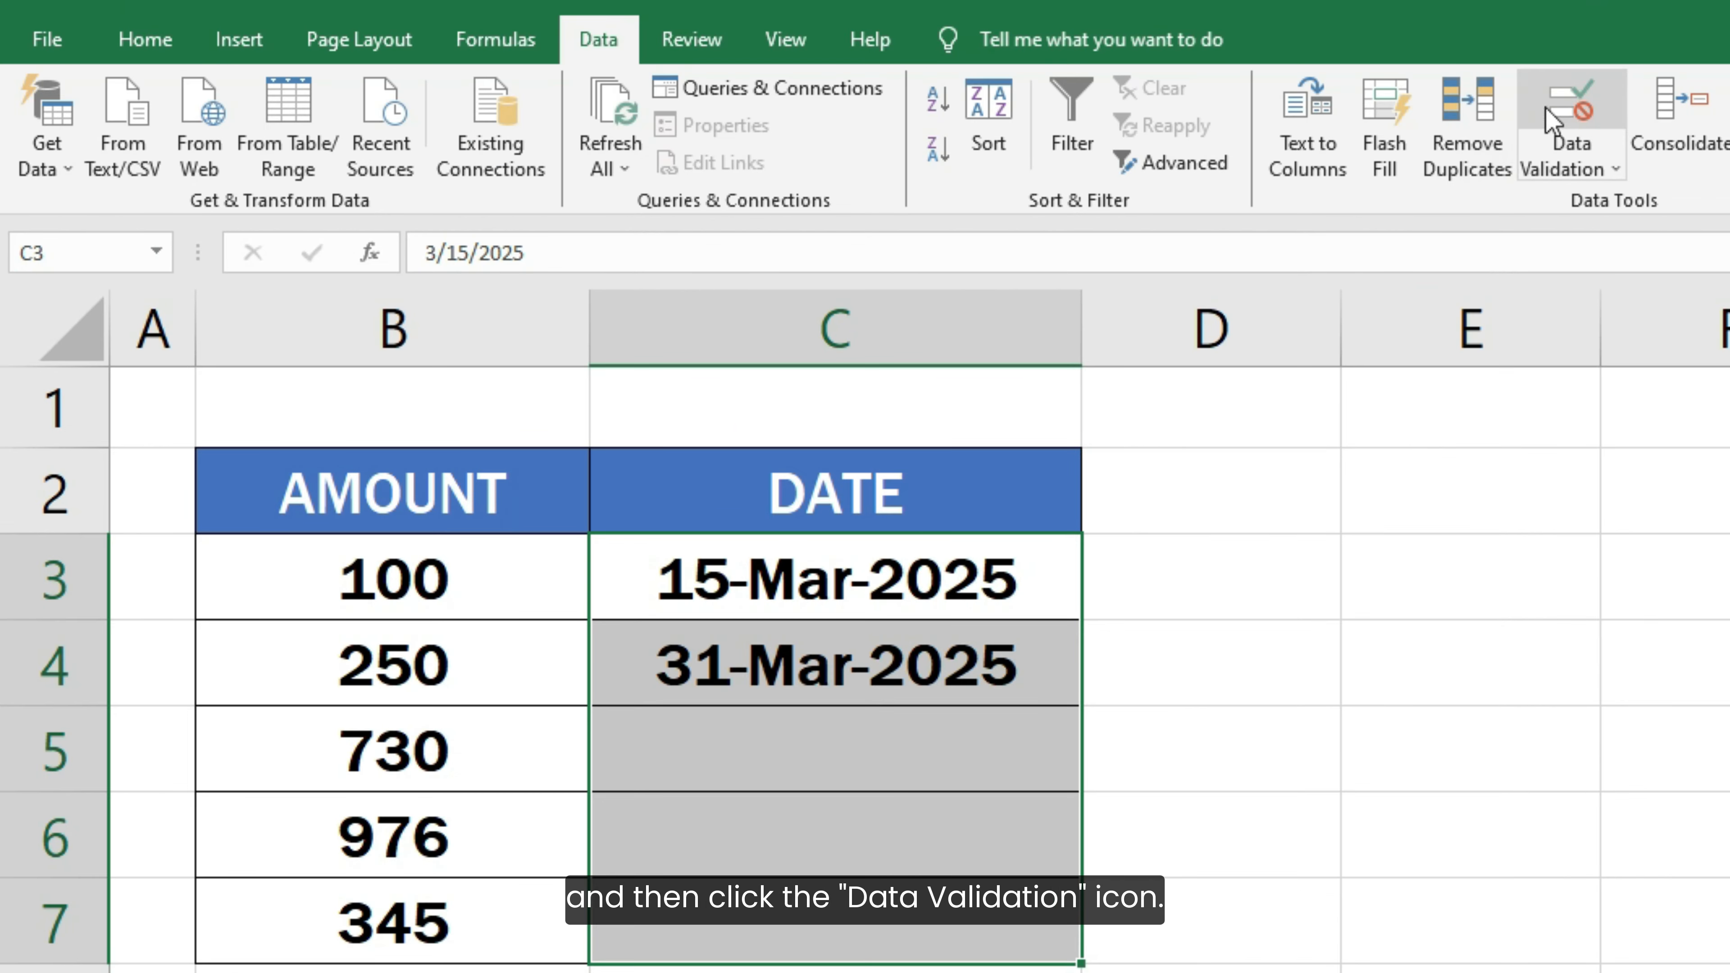
{"action": "left_click", "coordinate": [1550, 119]}
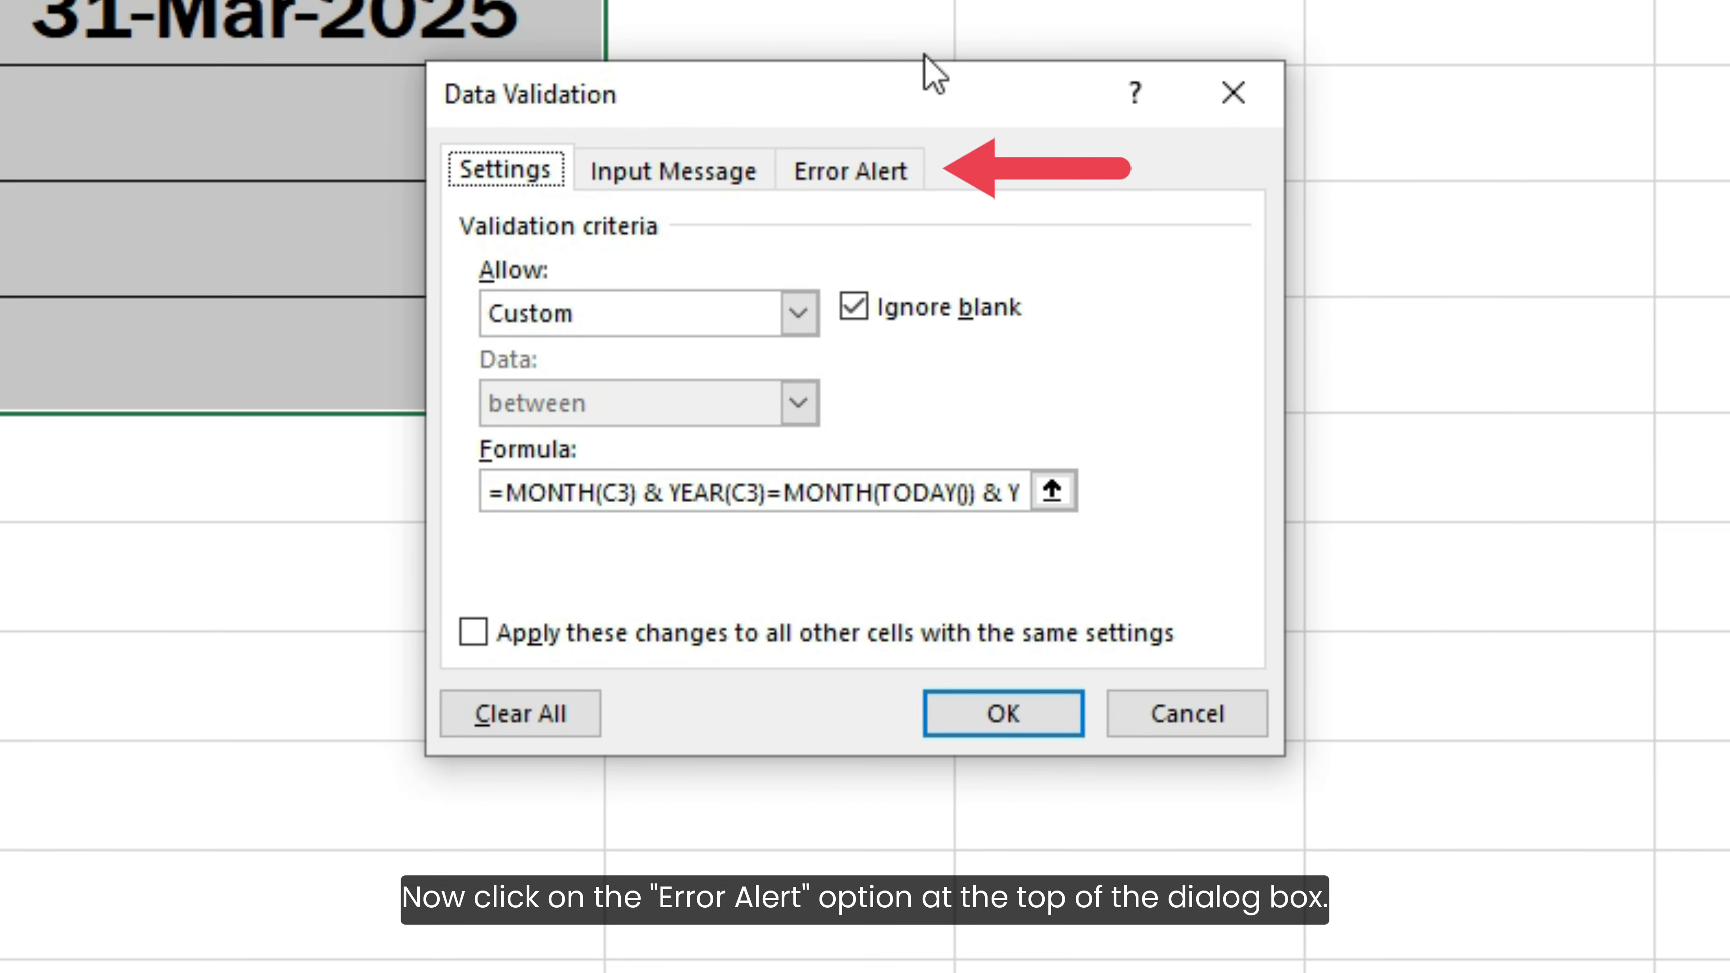
{"action": "left_click", "coordinate": [860, 172]}
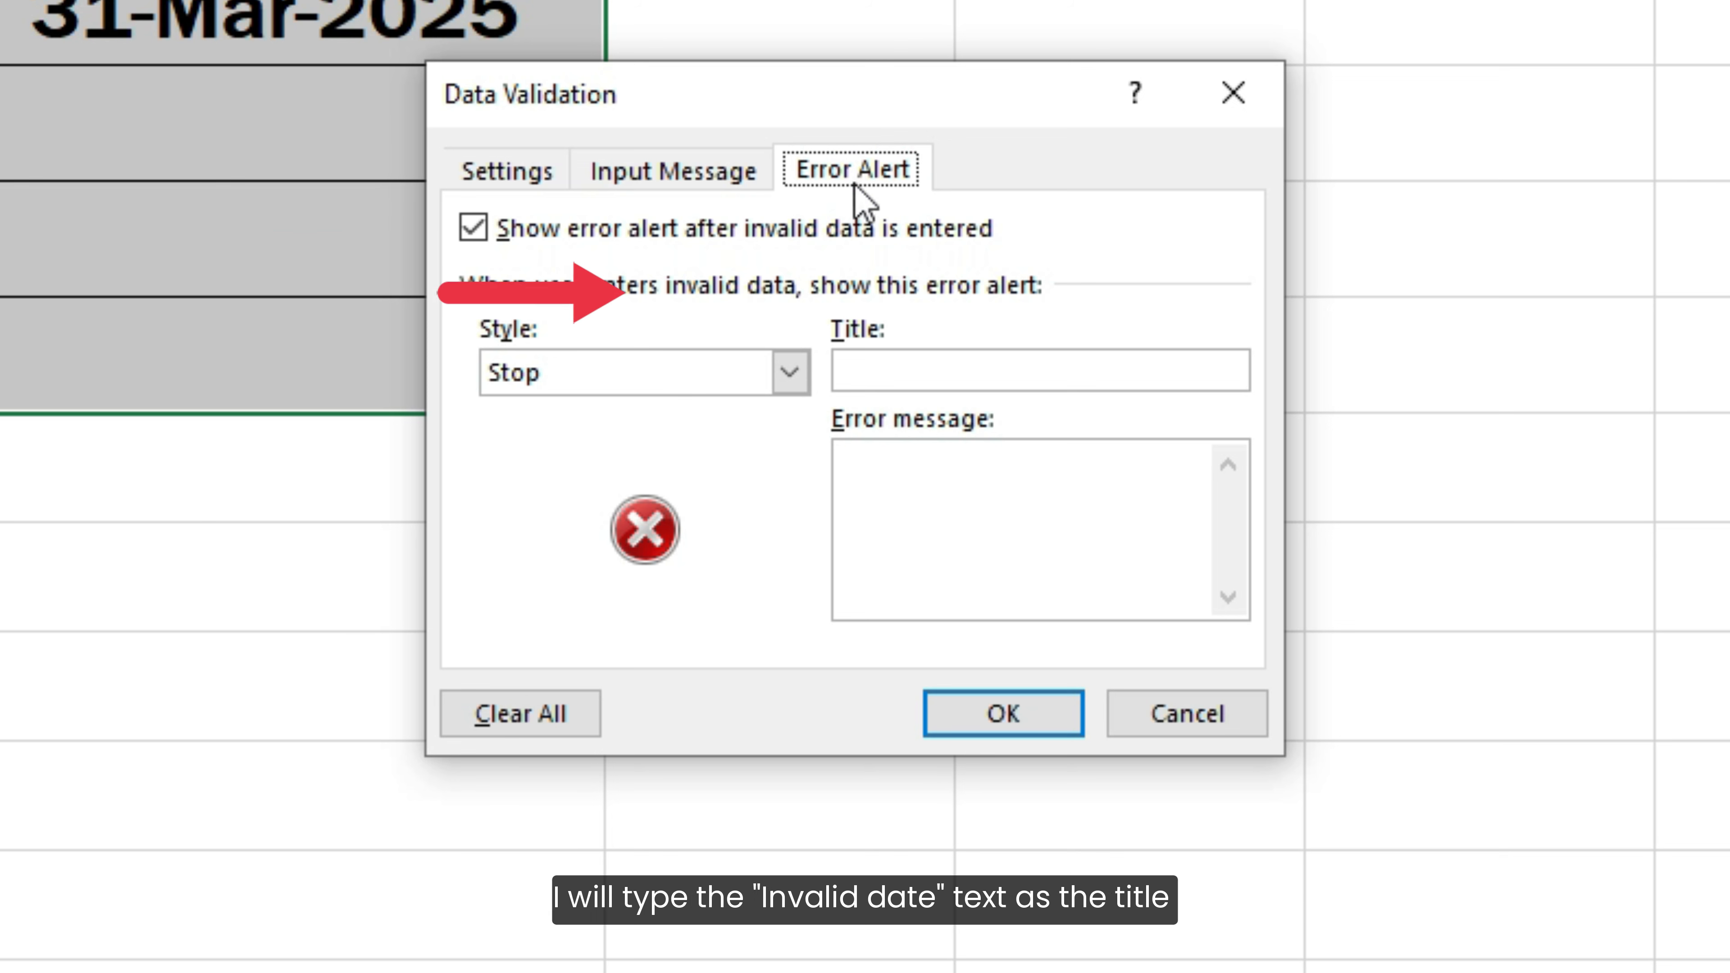
{"action": "left_click", "coordinate": [842, 368]}
{"action": "type", "text": "Invalid"}
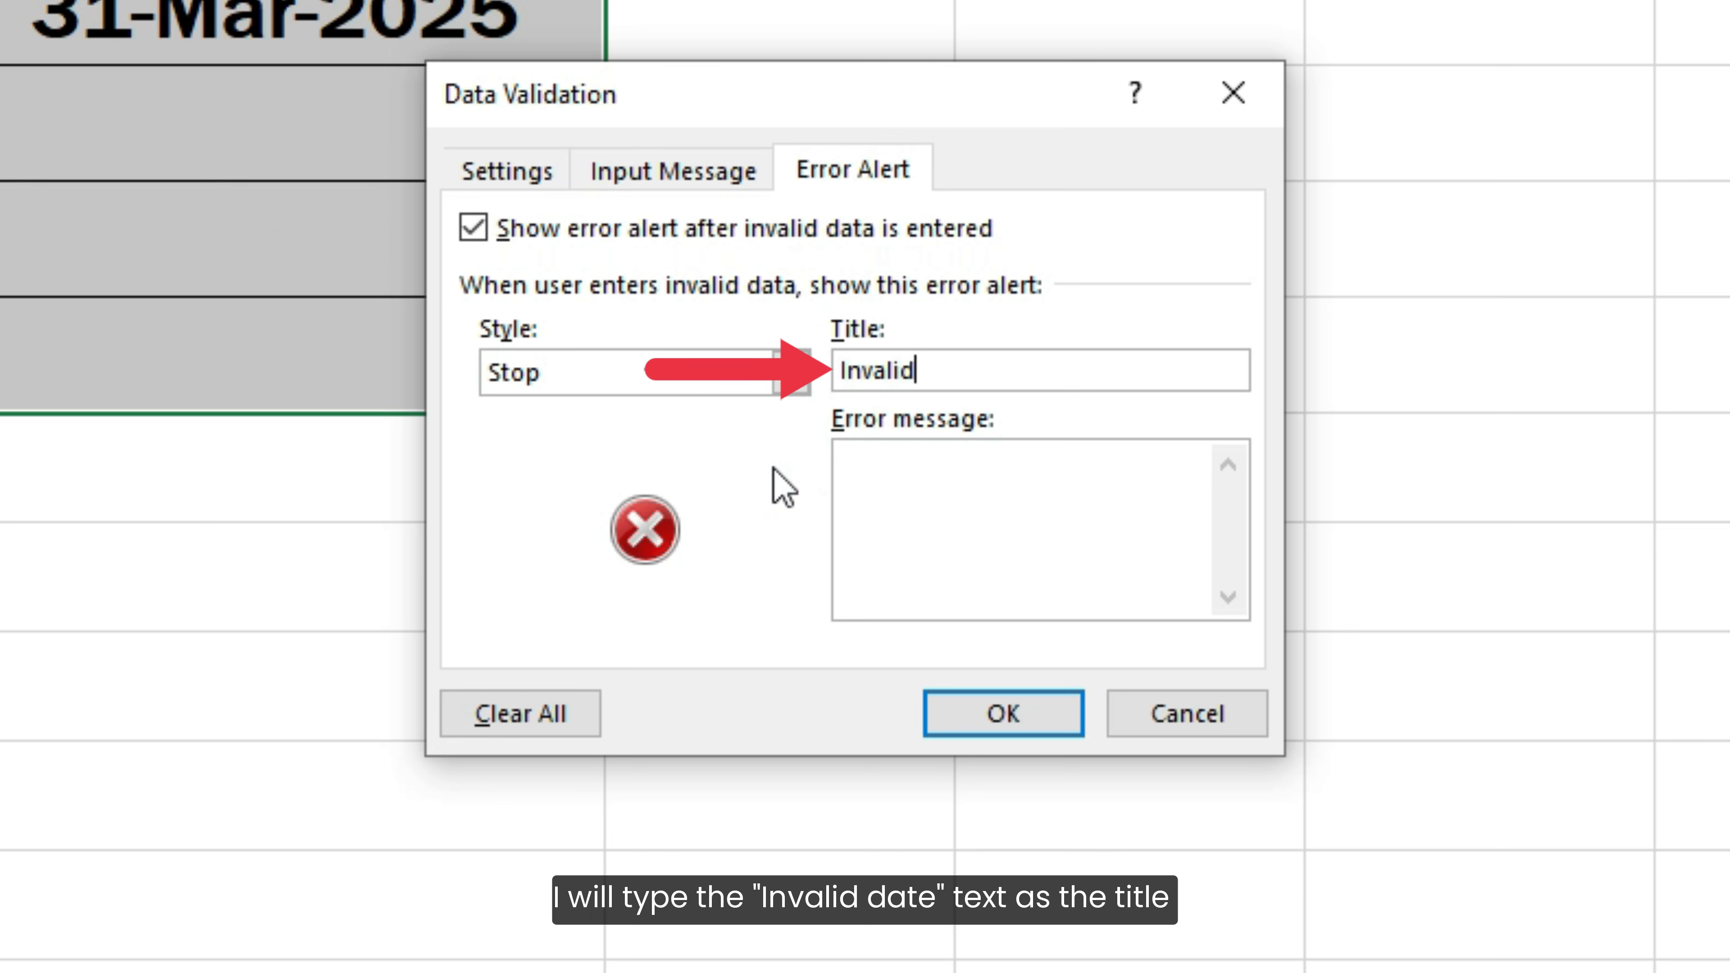
{"action": "type", "text": " date"}
Set the error message to "Please enter a date of the current month." and apply the validation rule
{"action": "key", "text": "Tab"}
{"action": "type", "text": "Plea"}
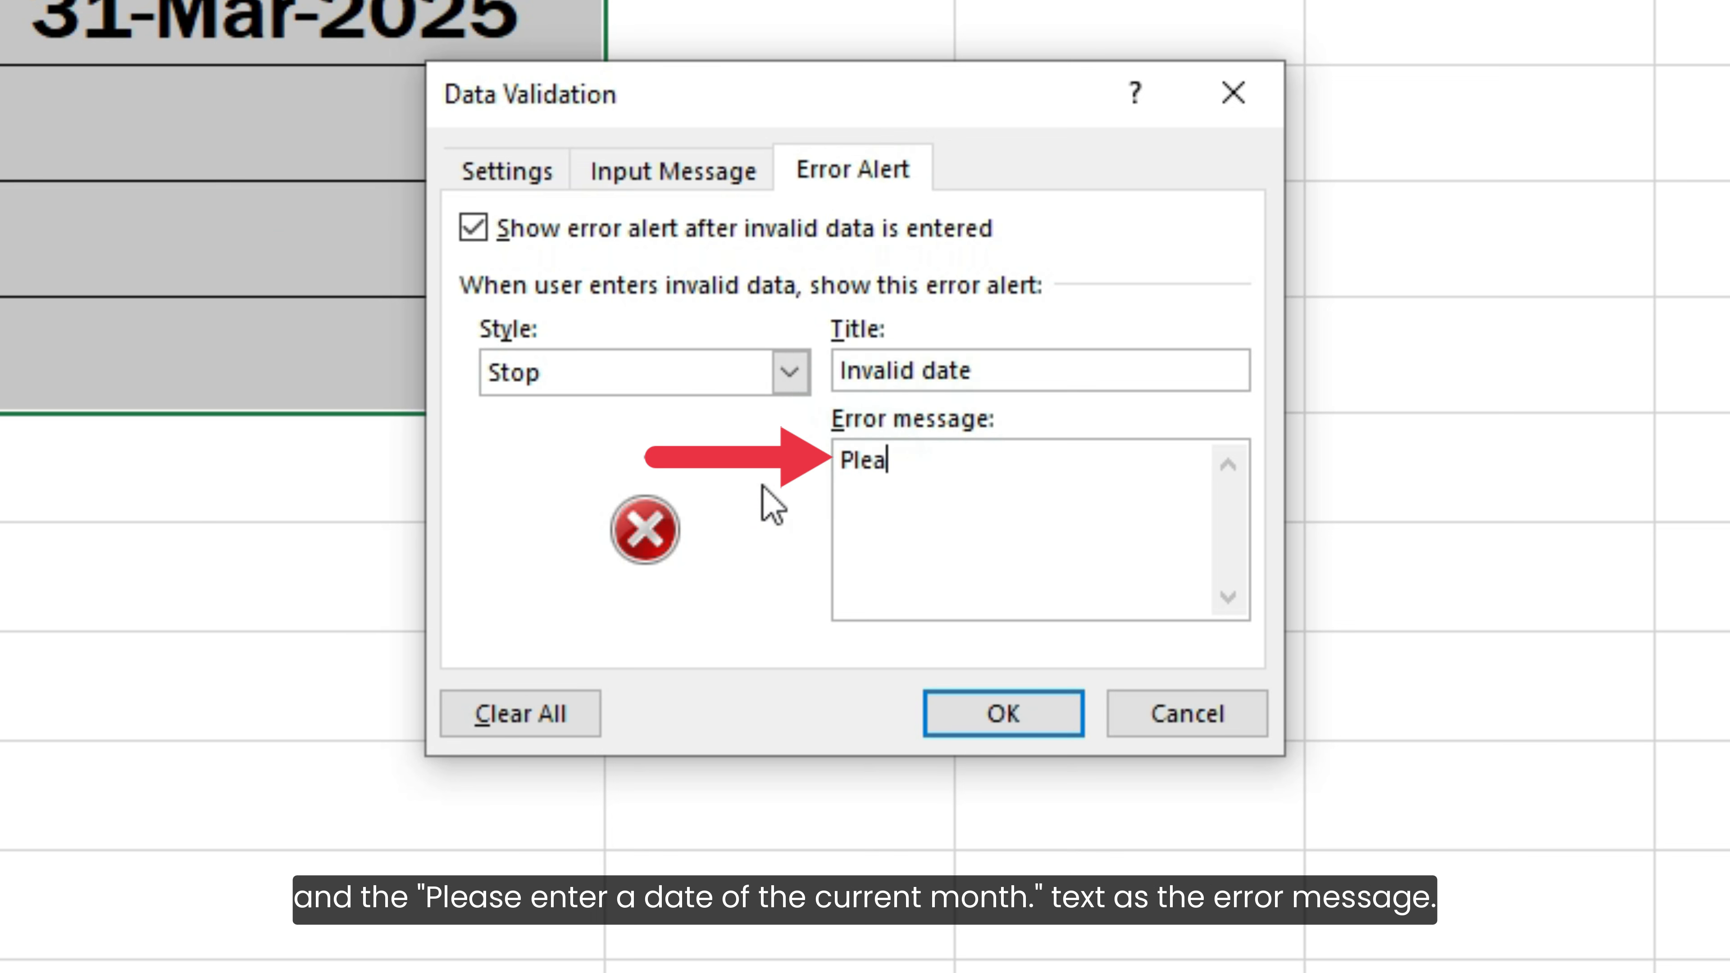
{"action": "type", "text": "se enter a date of t"}
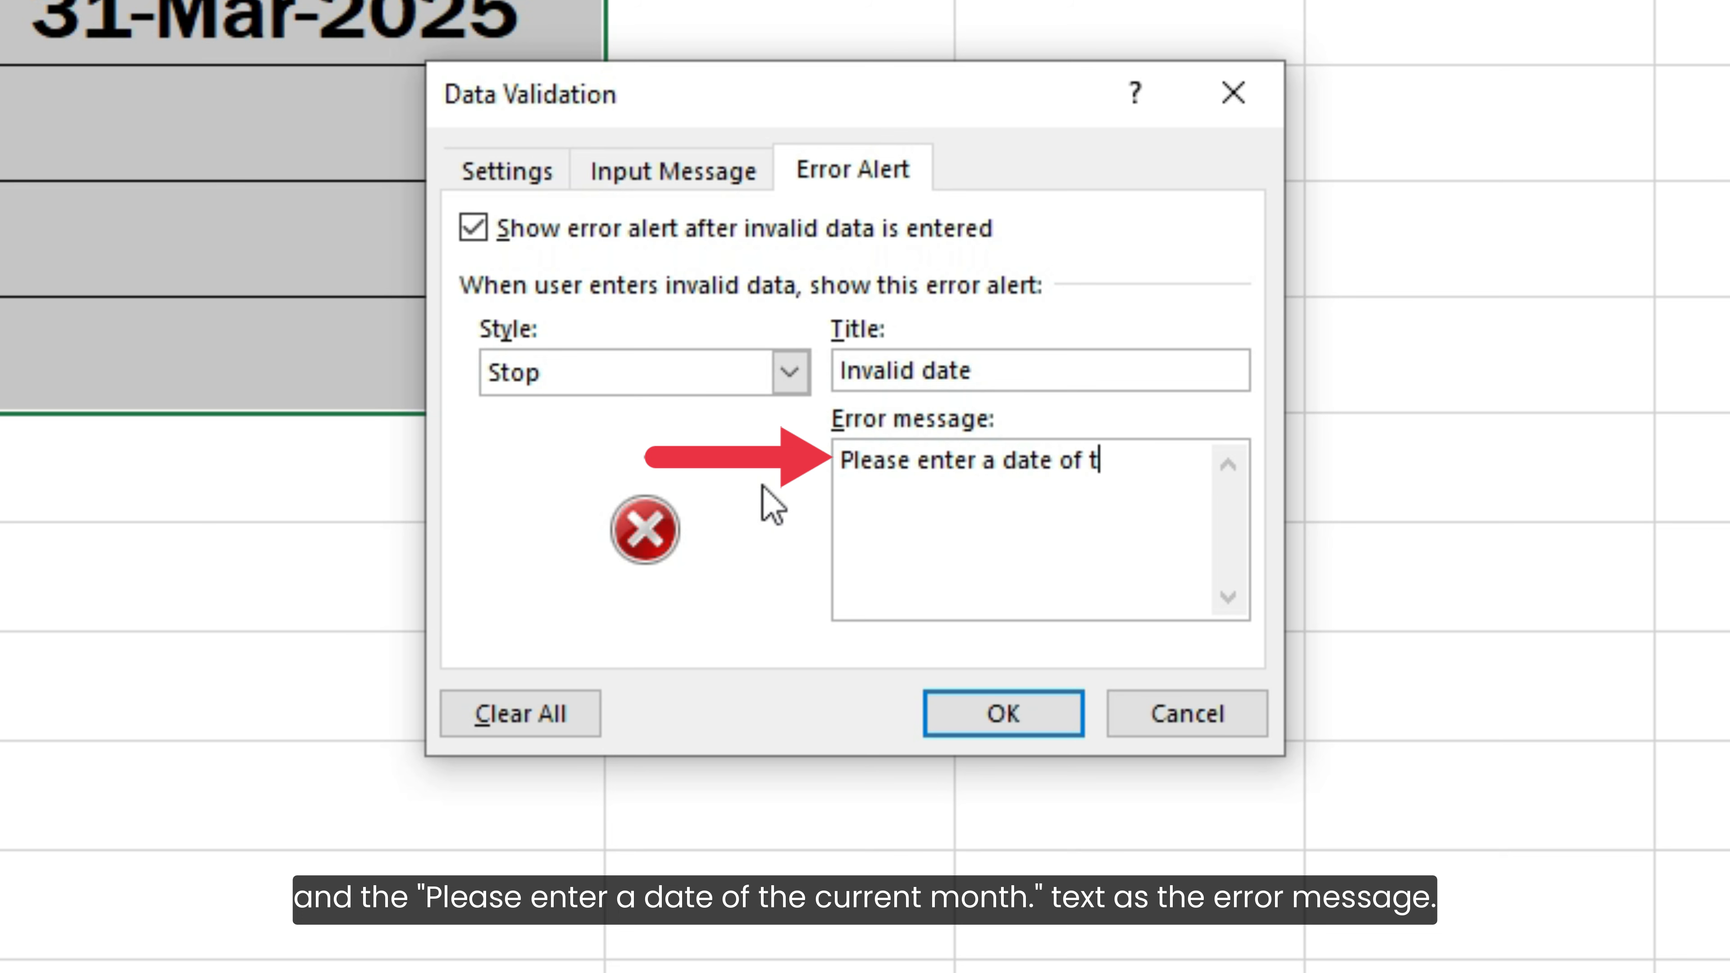
{"action": "type", "text": "he current month."}
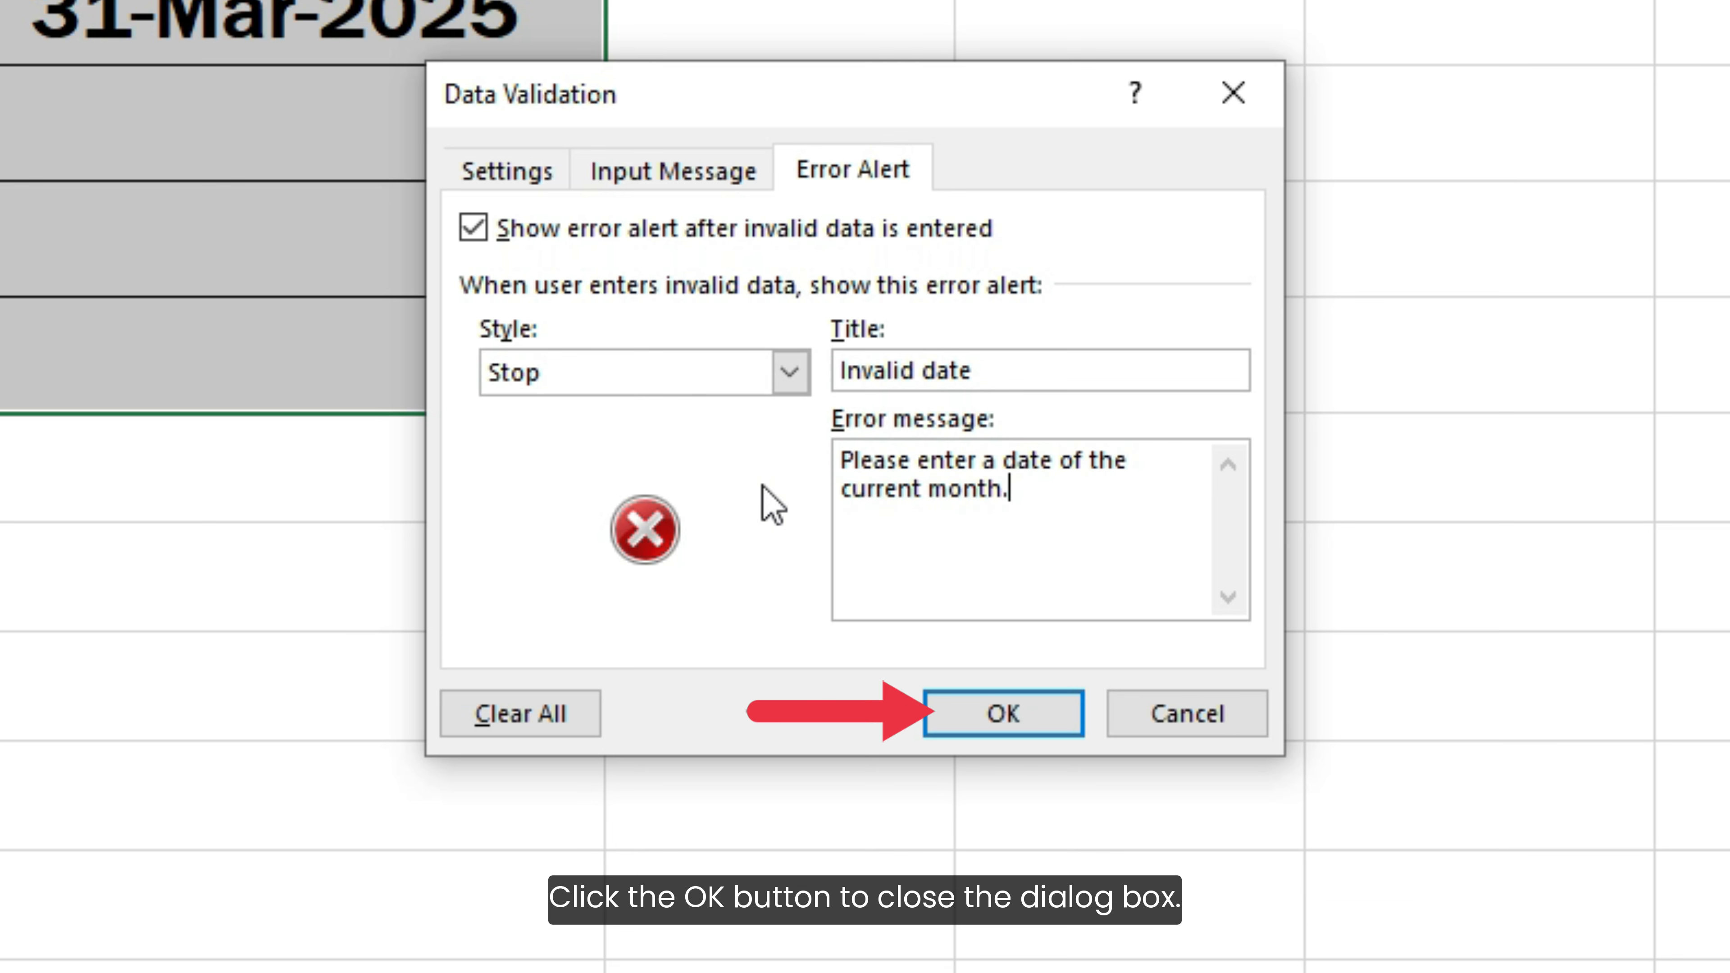
{"action": "left_click", "coordinate": [952, 713]}
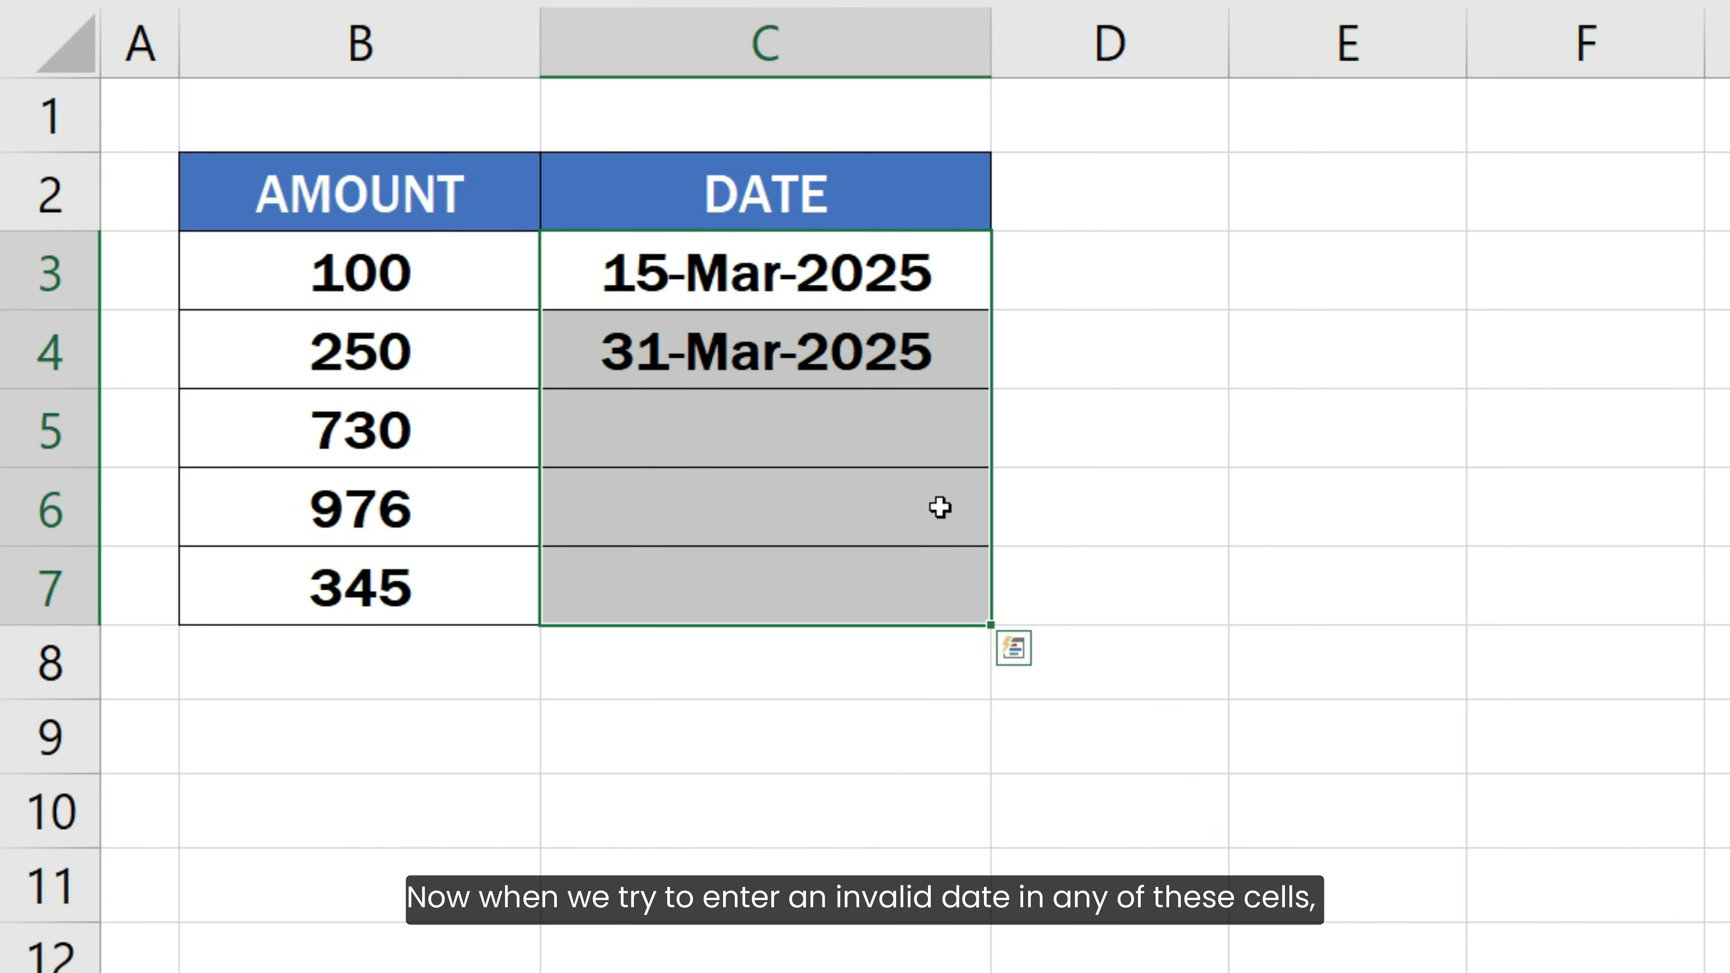
Try entering 15-JAN-2025 in C5 to test the custom error alert
{"action": "left_click", "coordinate": [750, 337]}
{"action": "type", "text": "15"}
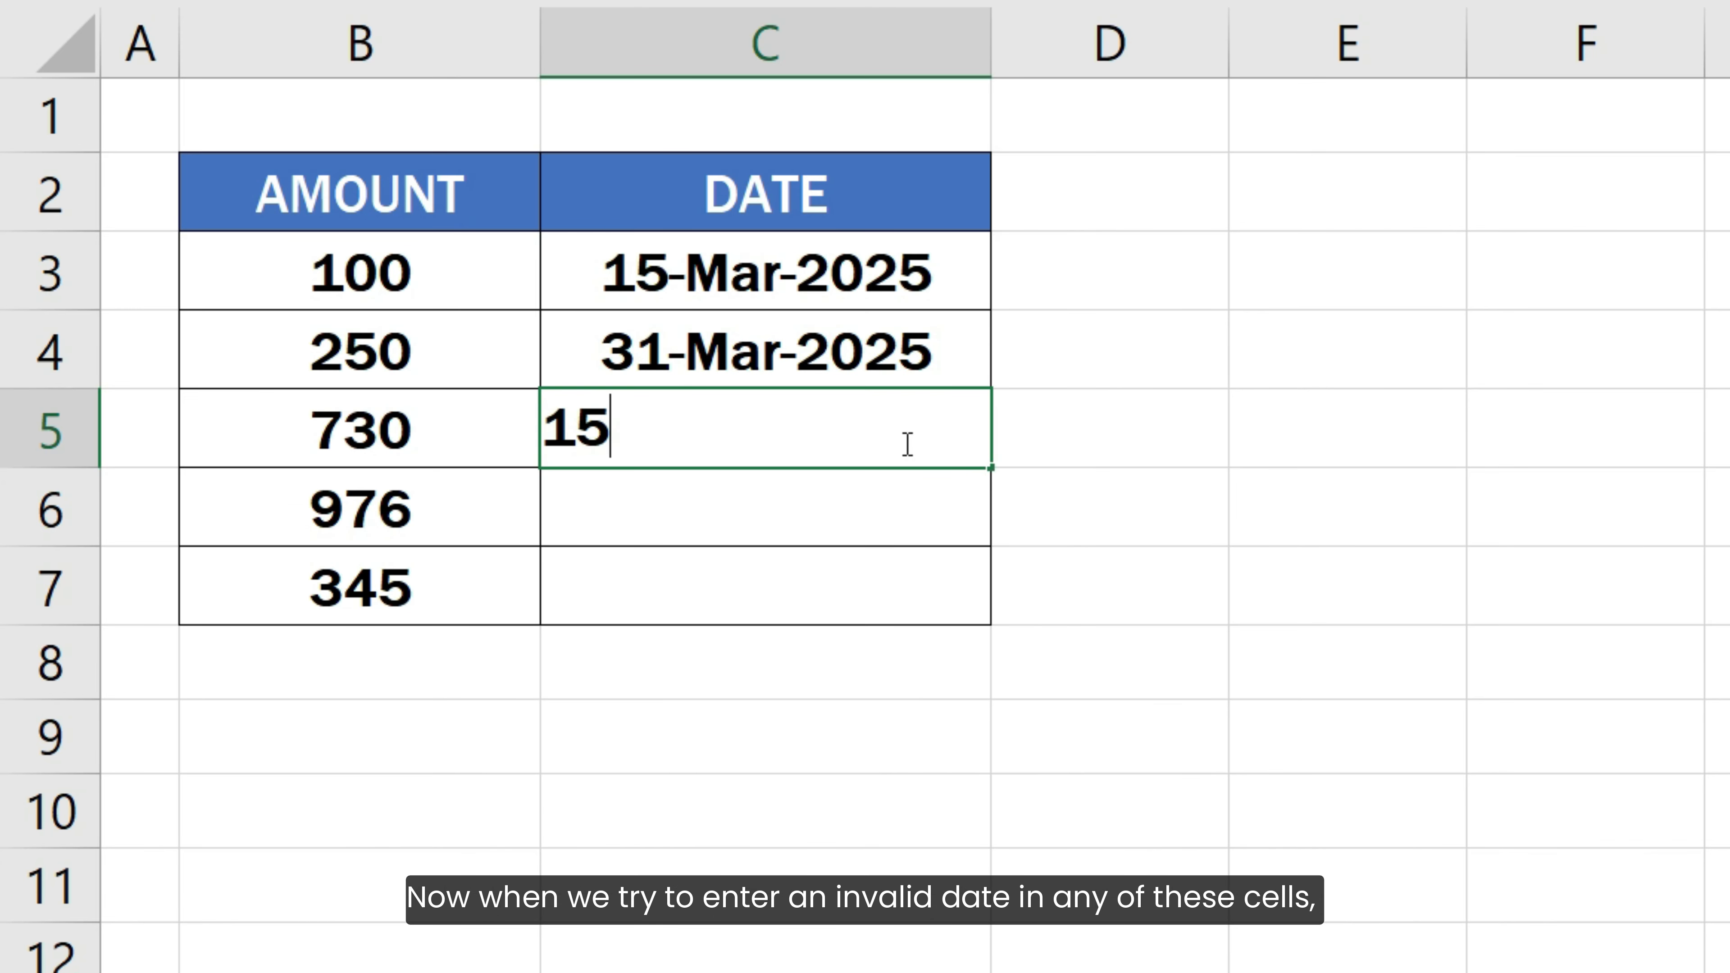
{"action": "type", "text": "-JAN-202"}
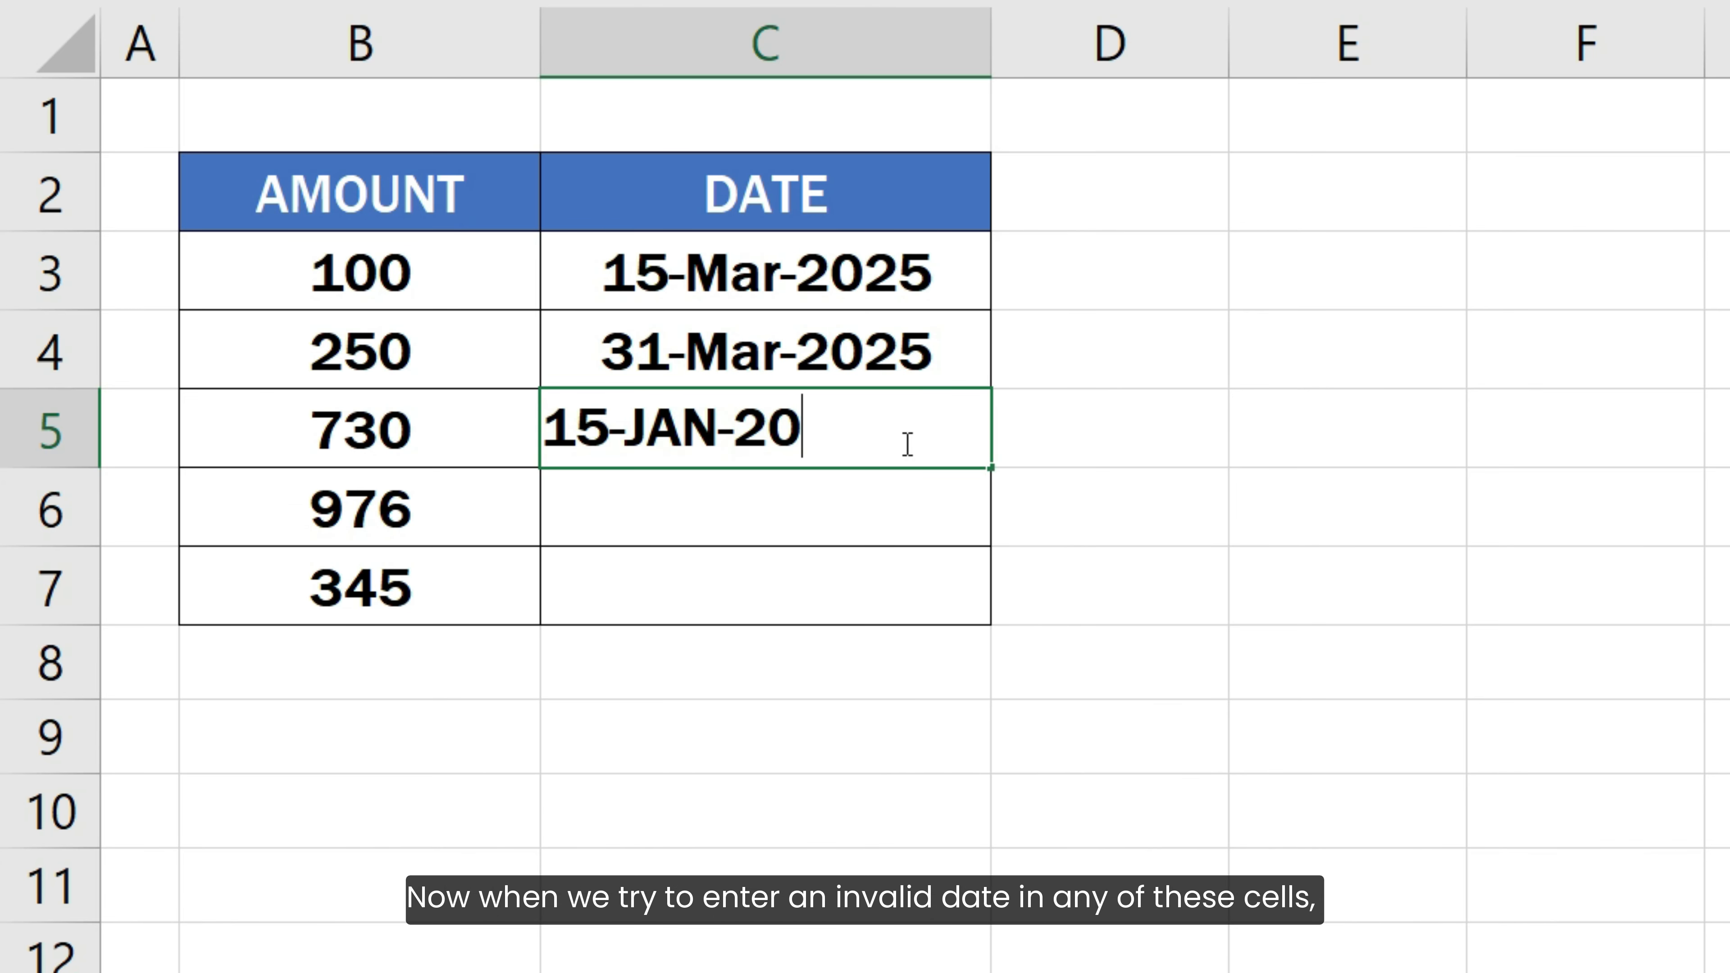
{"action": "type", "text": "5"}
{"action": "key", "text": "Return"}
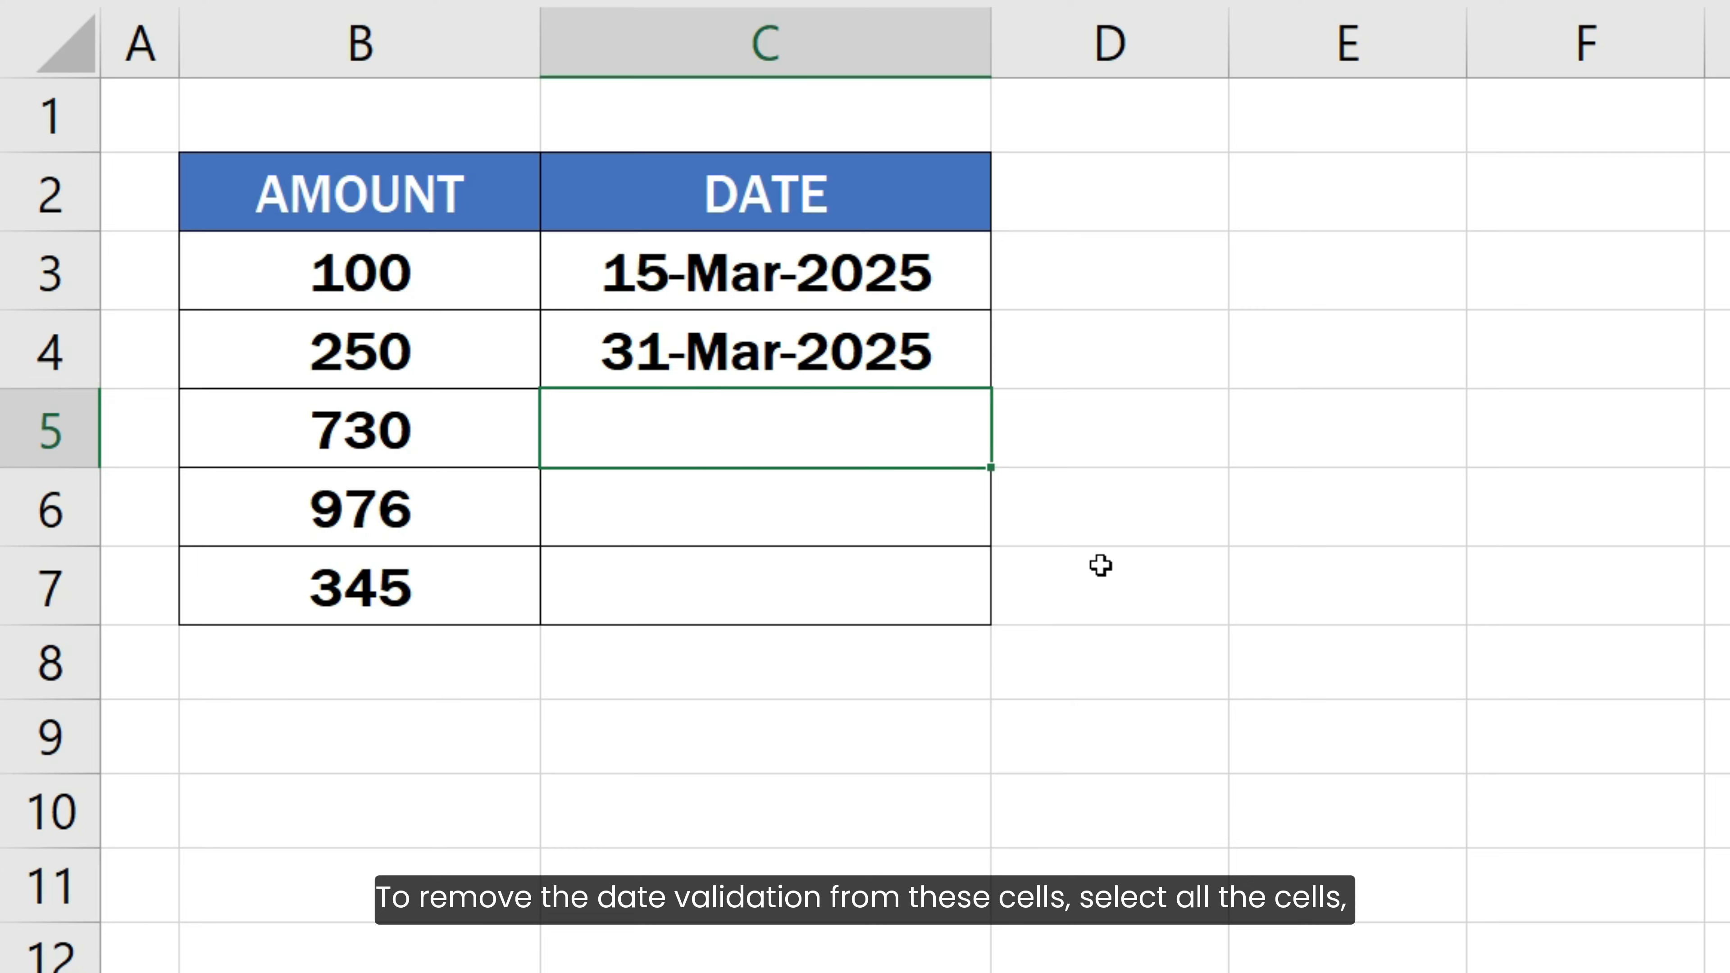
Remove all data validation settings from C3:C7
{"action": "left_click_drag", "start_coordinate": [965, 271], "coordinate": [935, 582]}
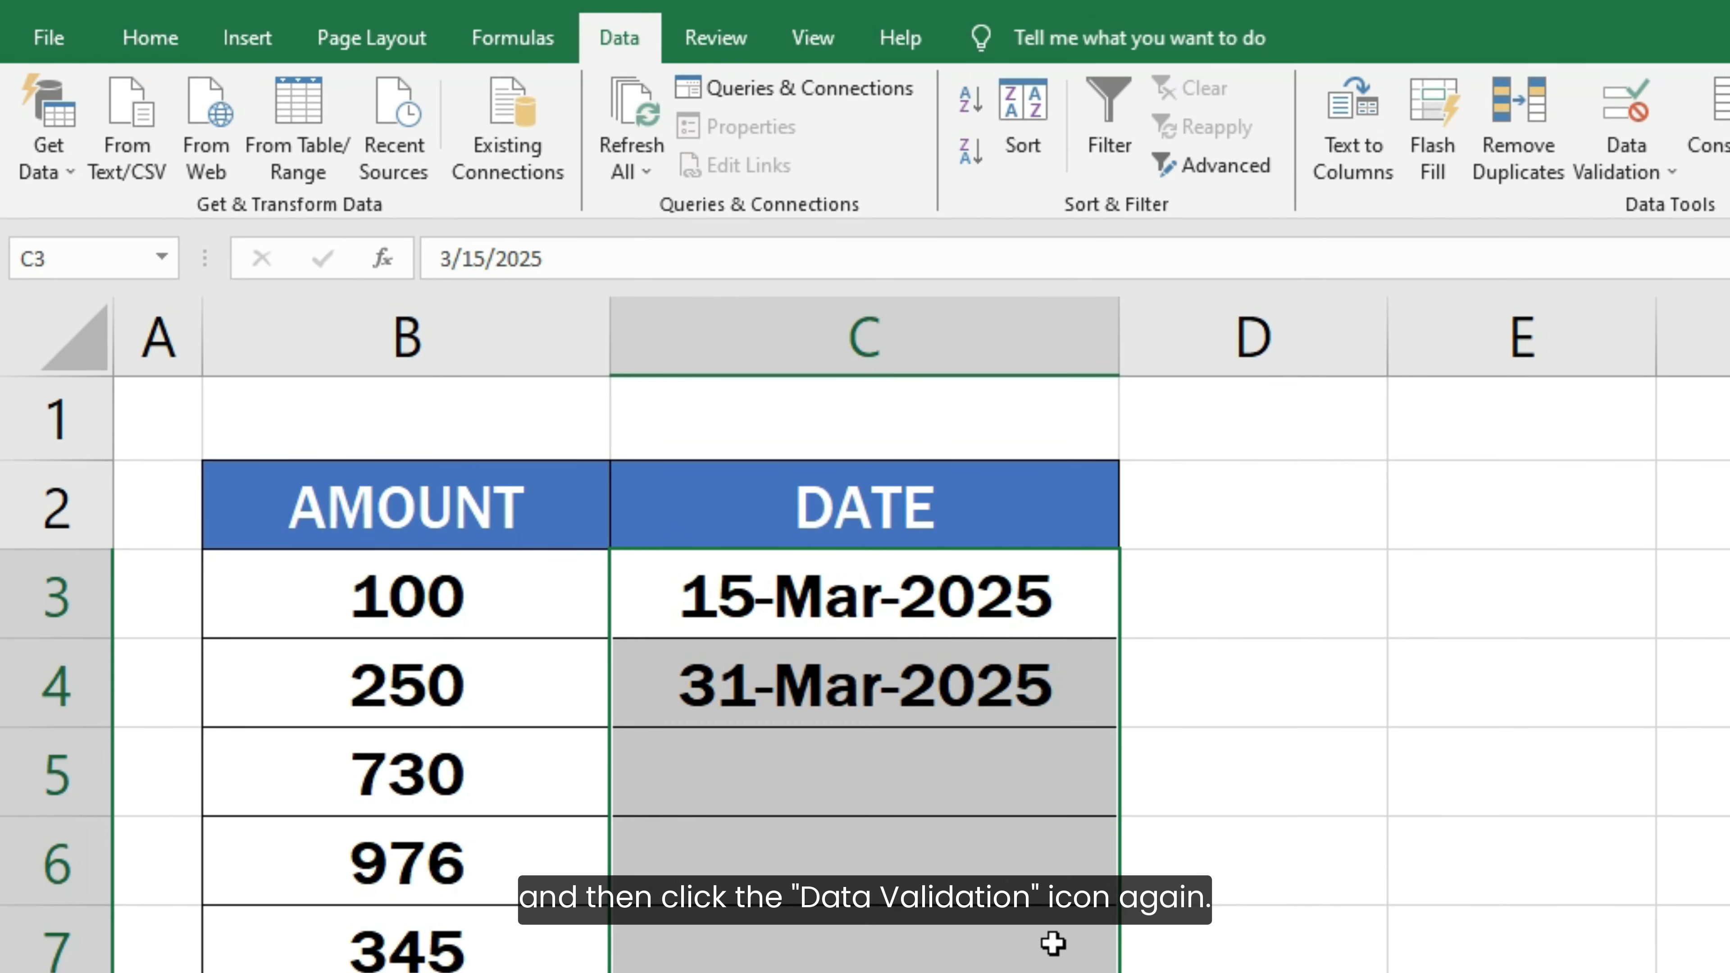
{"action": "left_click", "coordinate": [1615, 133]}
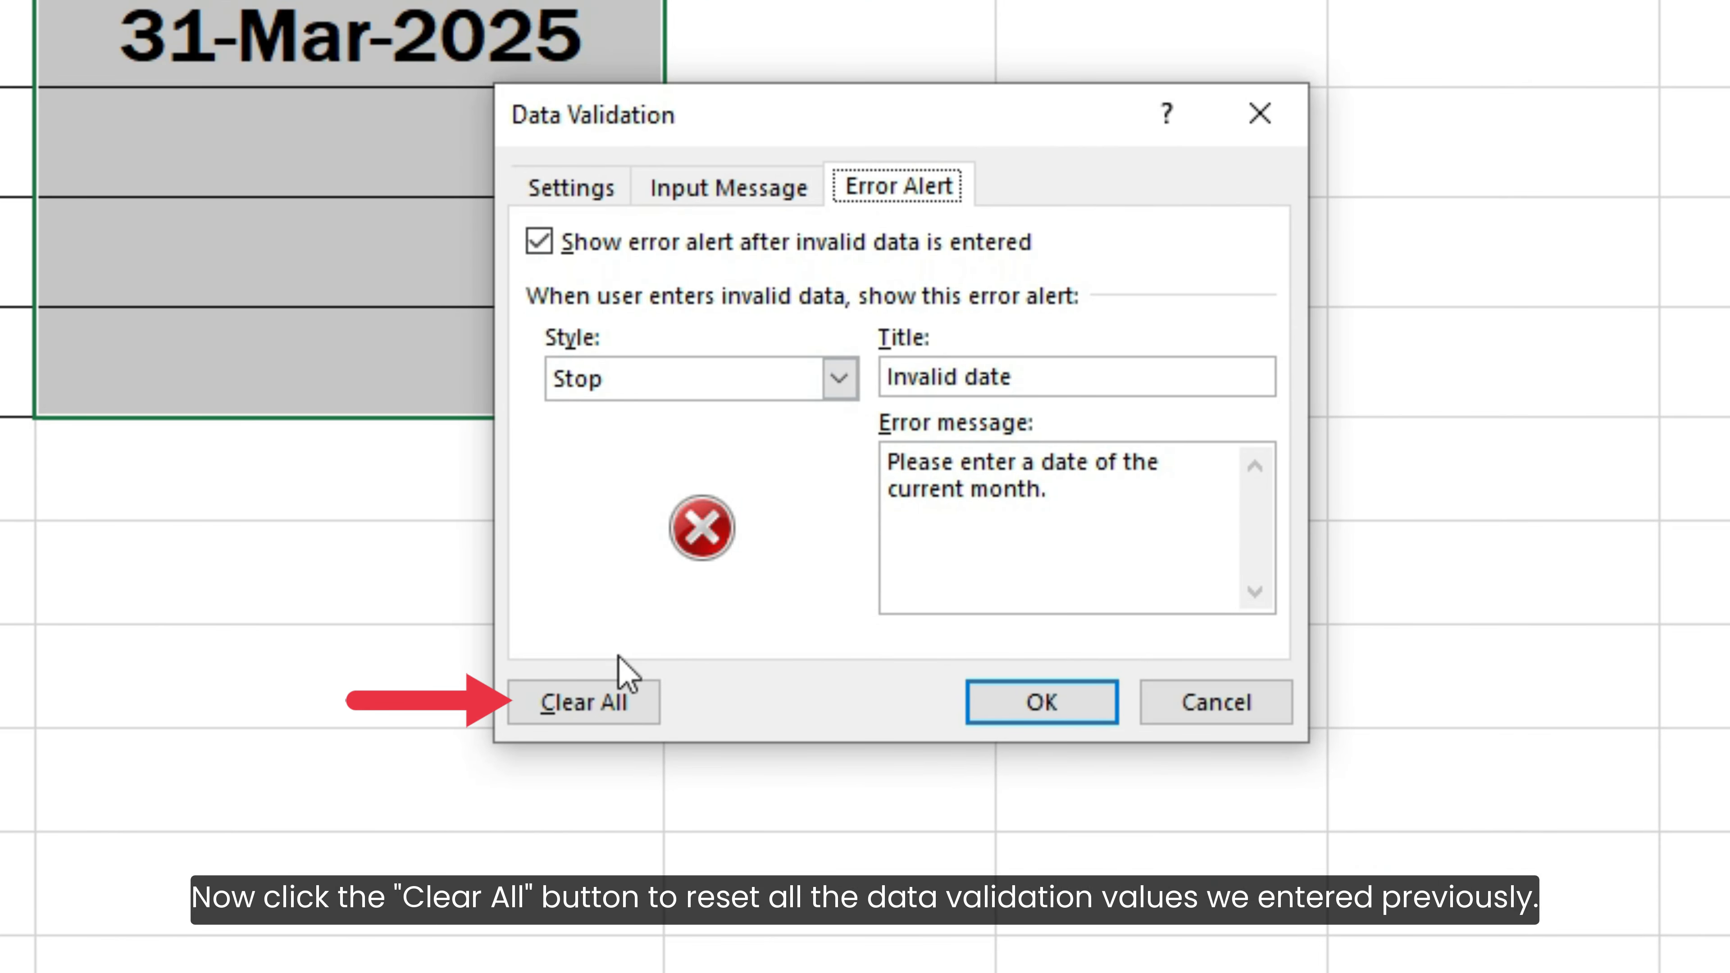
{"action": "left_click", "coordinate": [592, 717]}
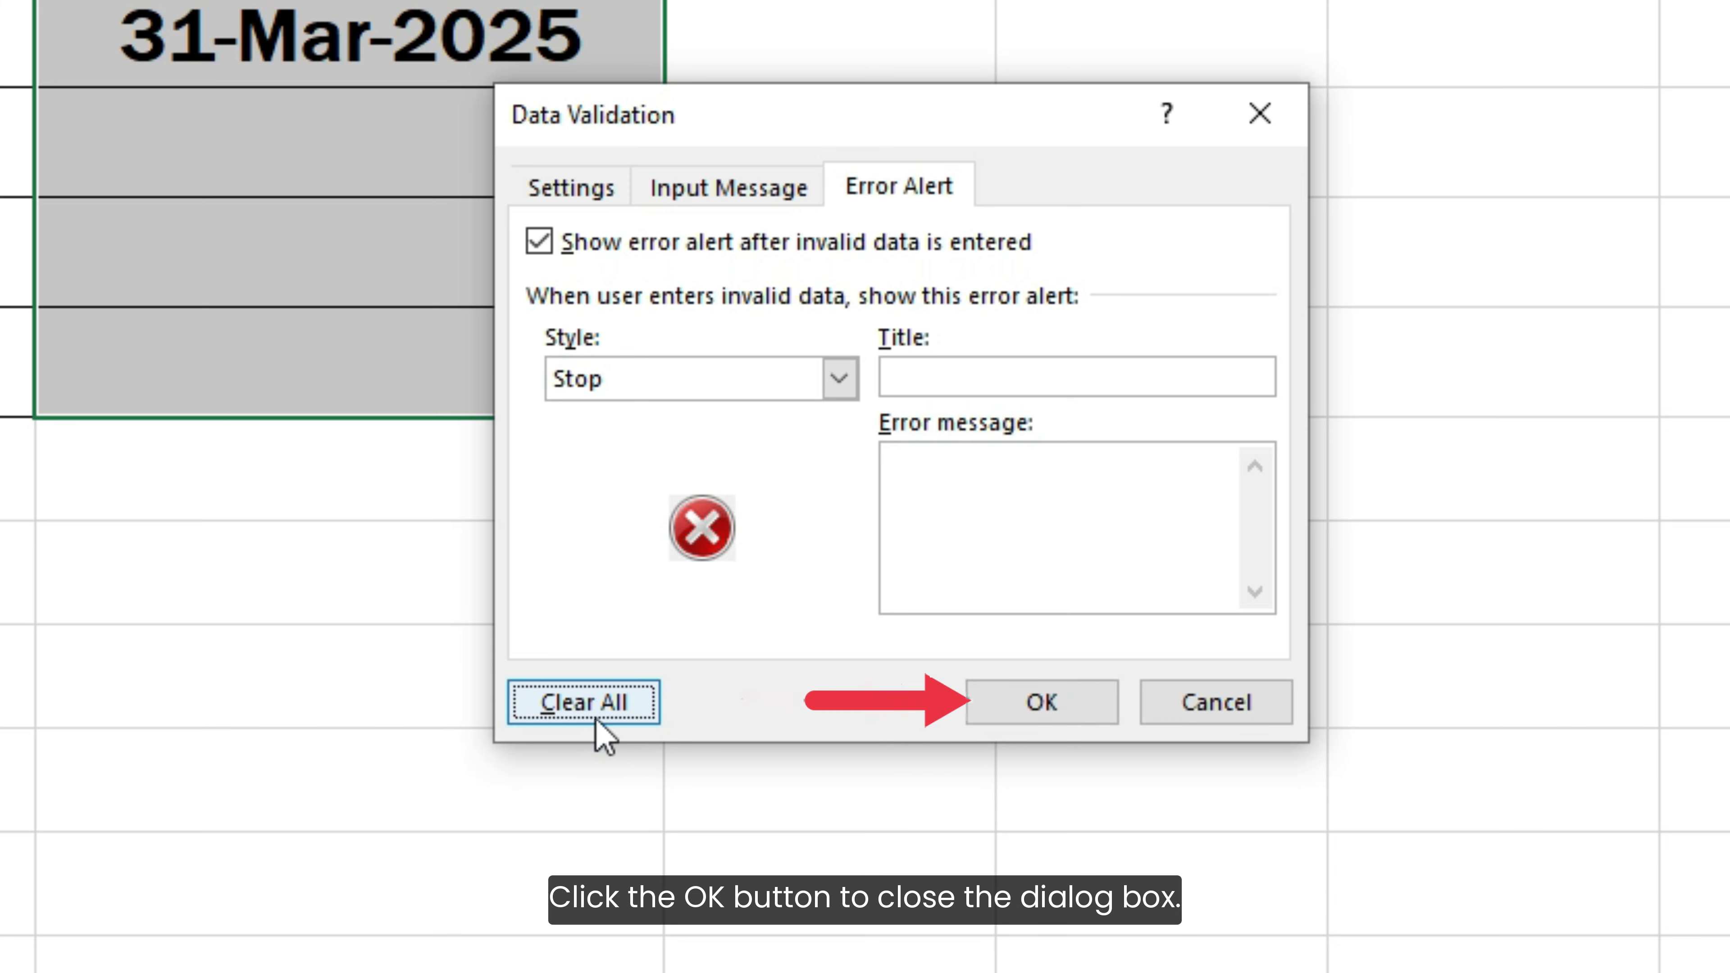
{"action": "left_click", "coordinate": [1052, 705]}
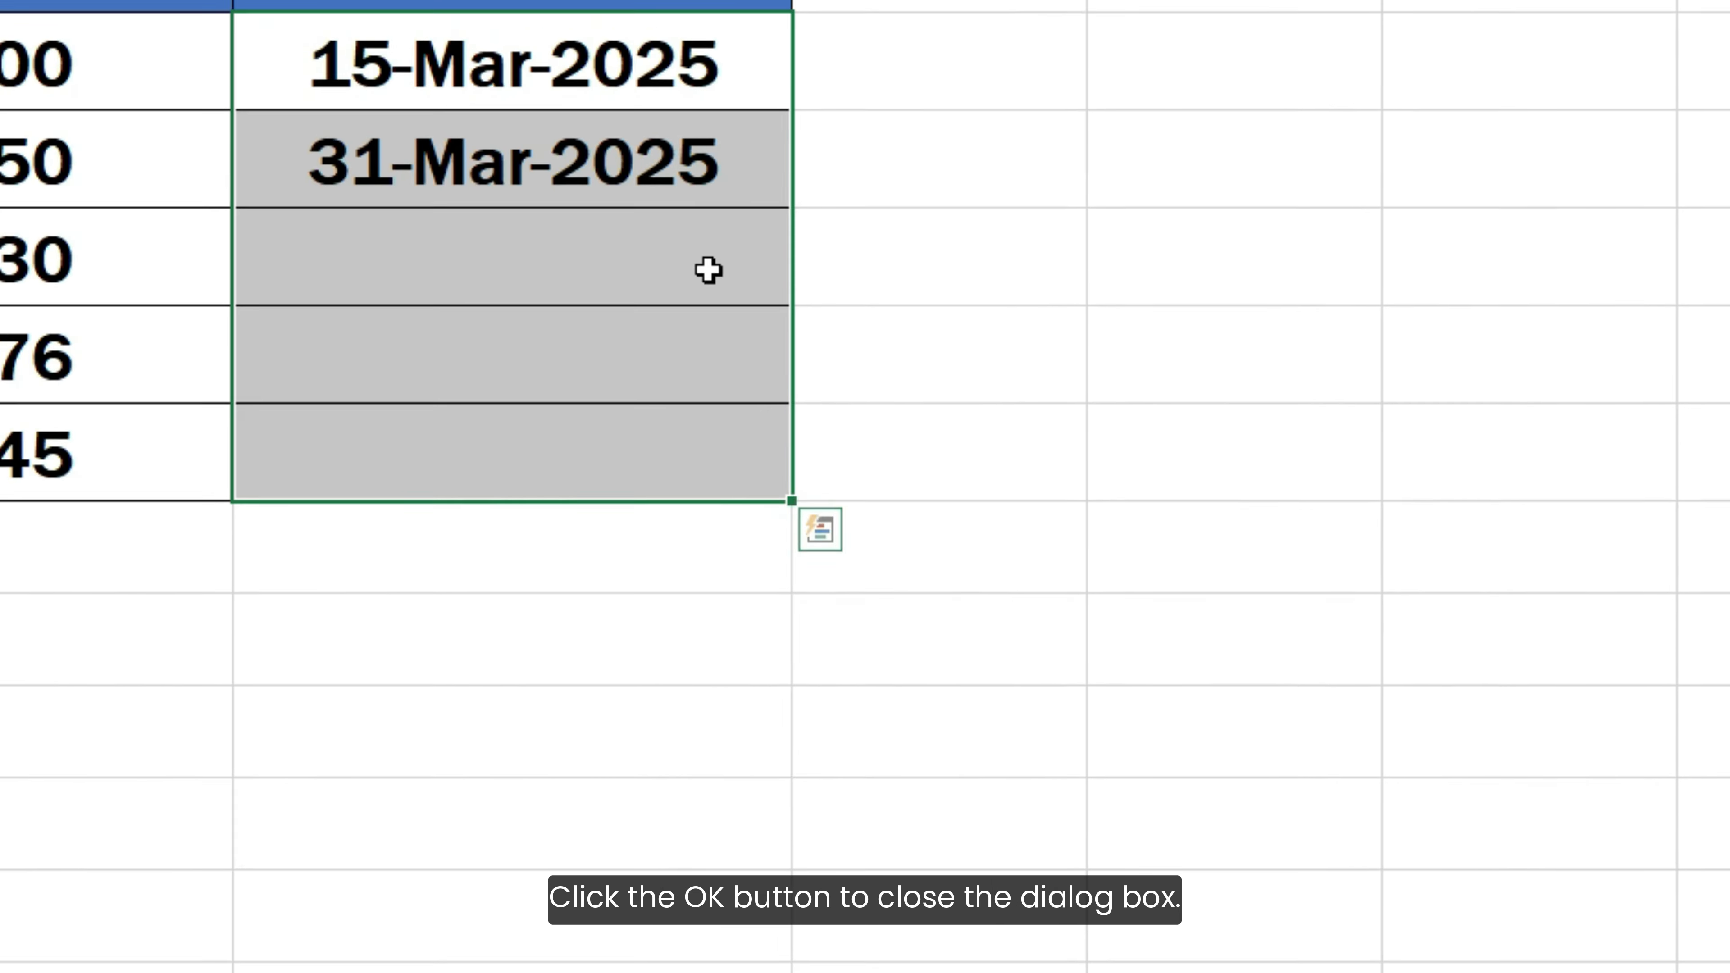
Enter the dates 15-JAN-2025 in C5 and 31-DEC-2024 in C6
{"action": "left_click", "coordinate": [574, 161]}
{"action": "type", "text": "15 JAN-2025"}
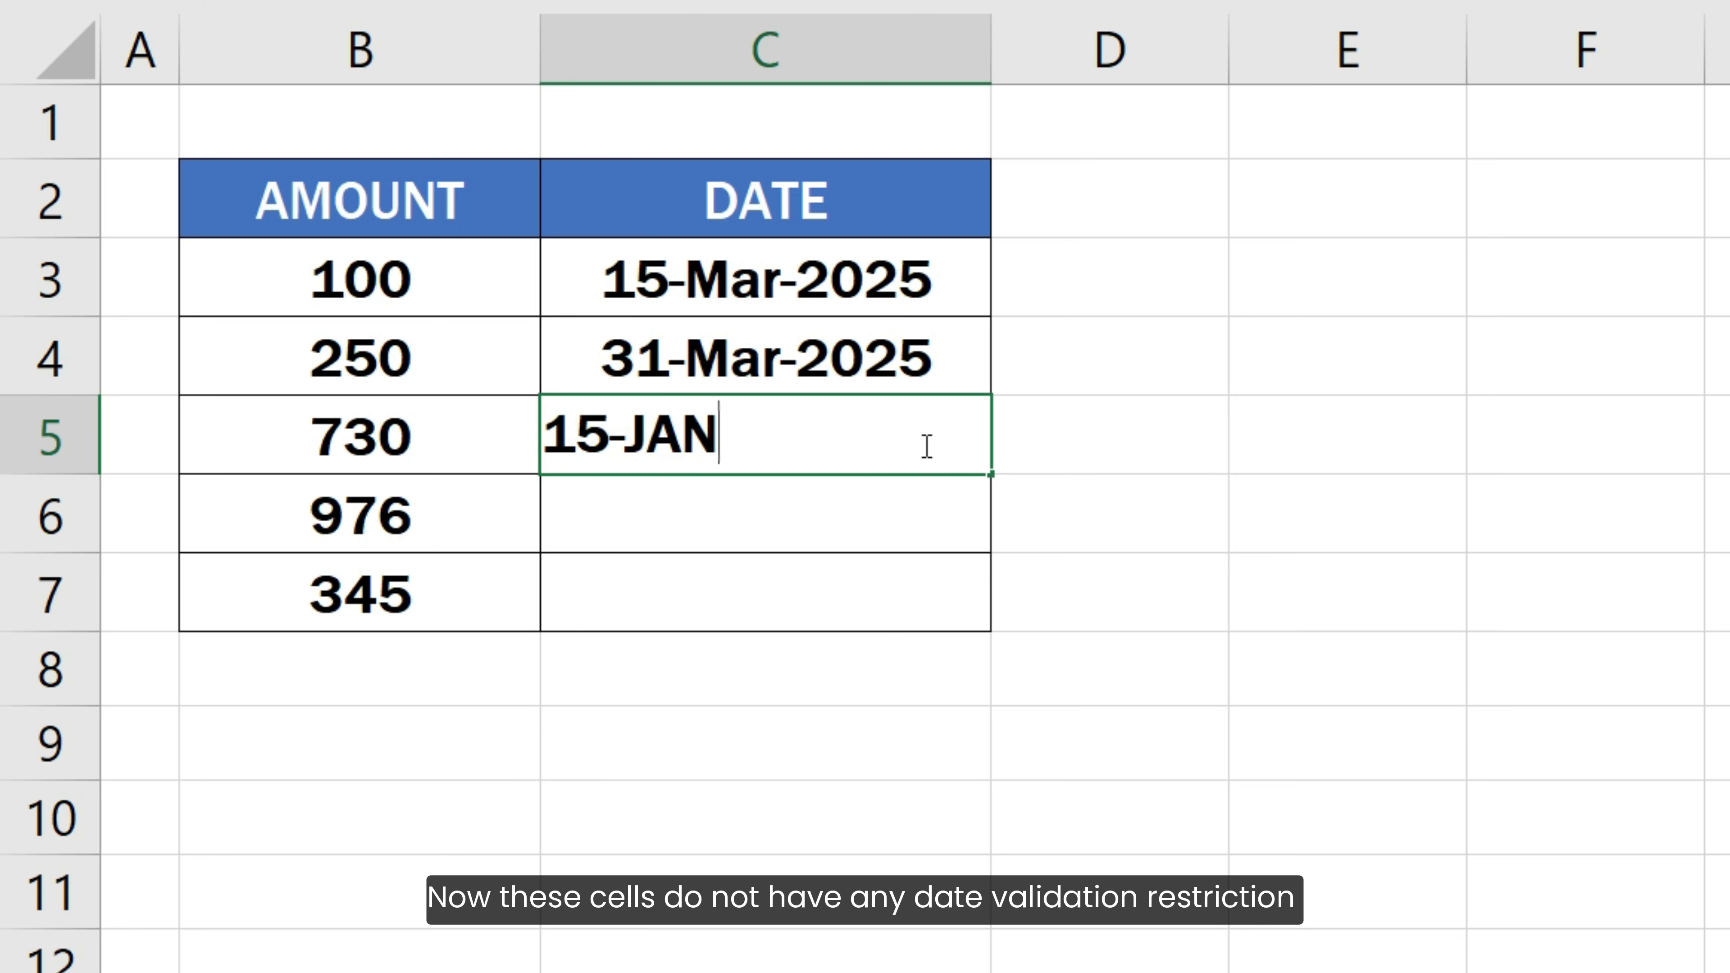
{"action": "key", "text": "Return"}
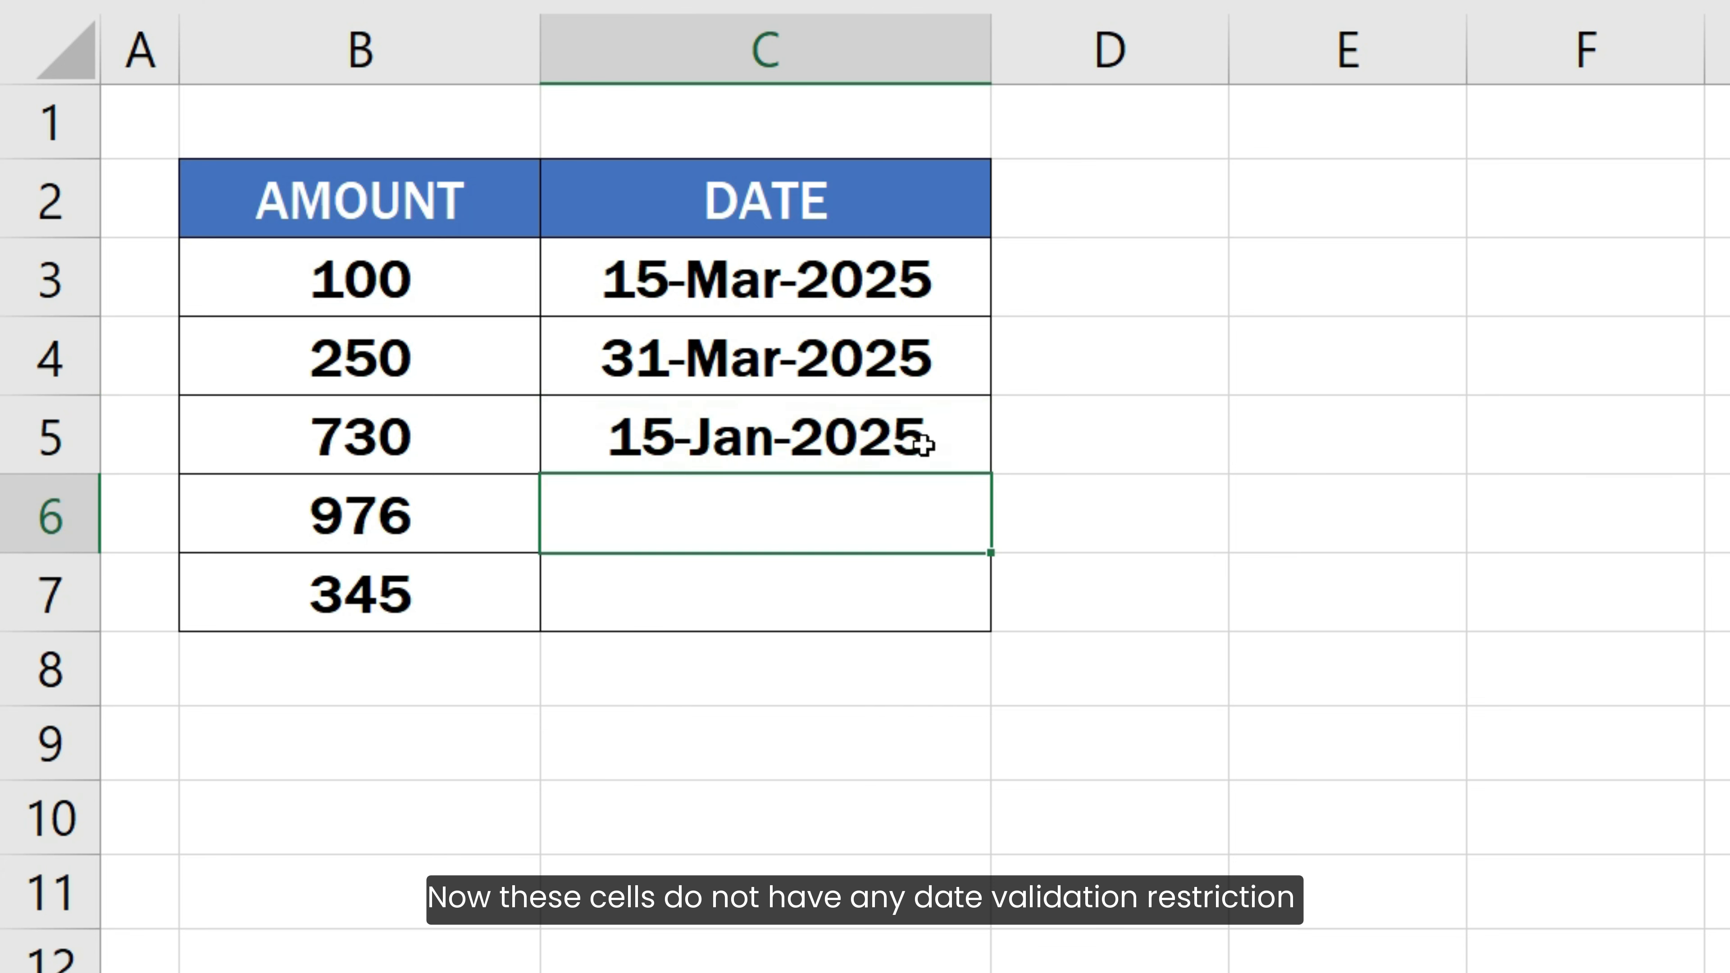
{"action": "type", "text": "31-DEC-202"}
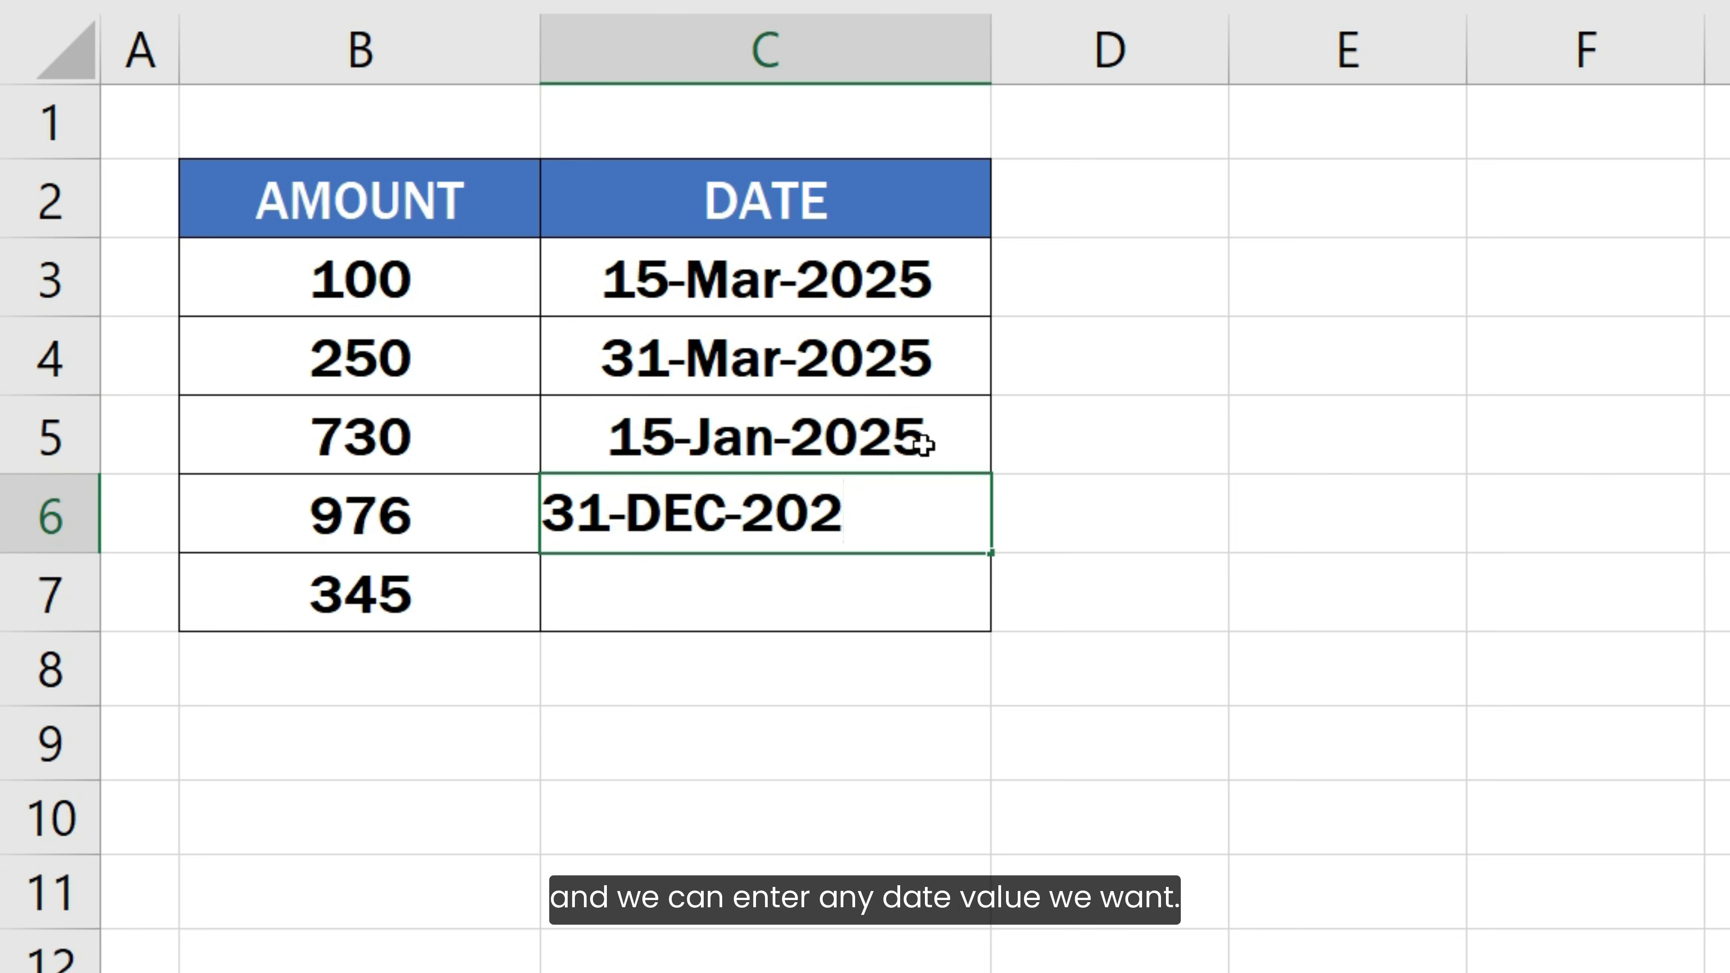
{"action": "type", "text": "4"}
{"action": "key", "text": "Return"}
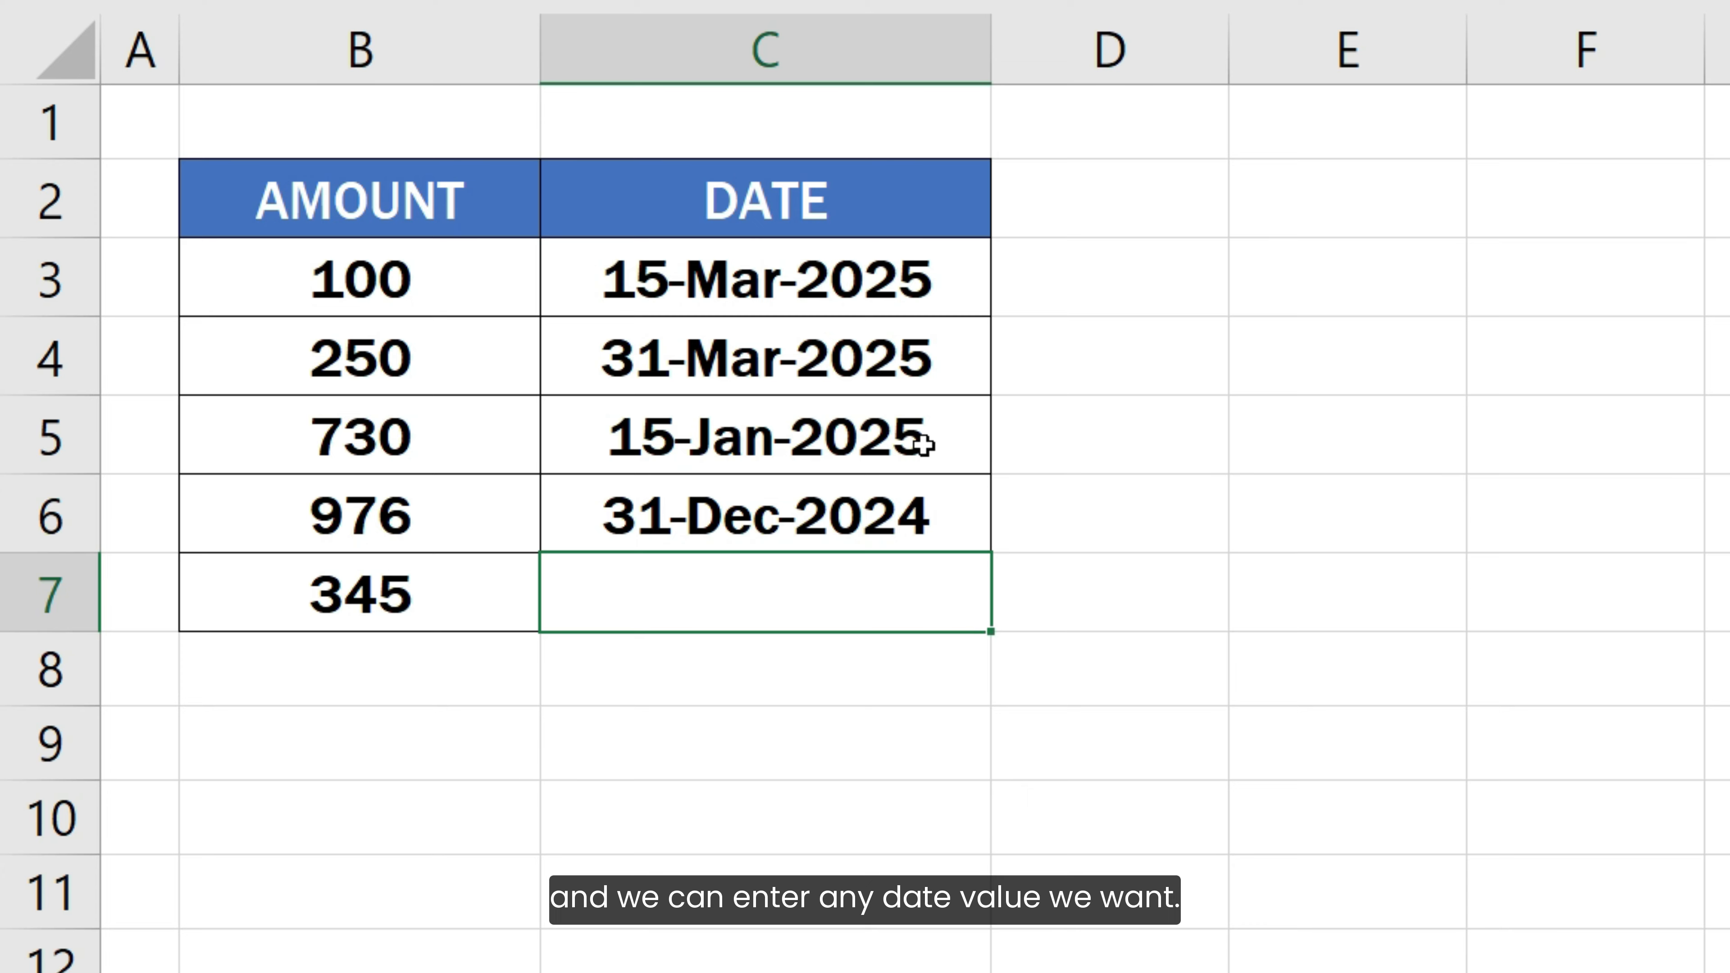